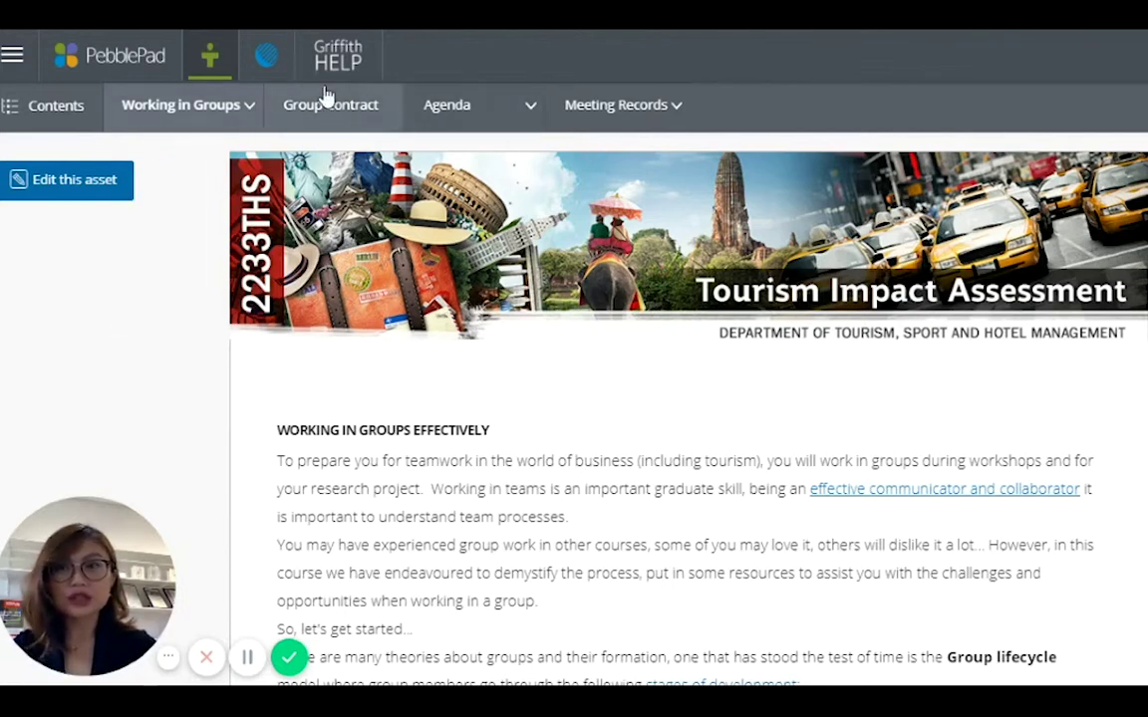
Go to Handling Difficult Behaviour under Working in Groups and read down to the unproductive-behaviour guidance
{"action": "left_click", "coordinate": [239, 113]}
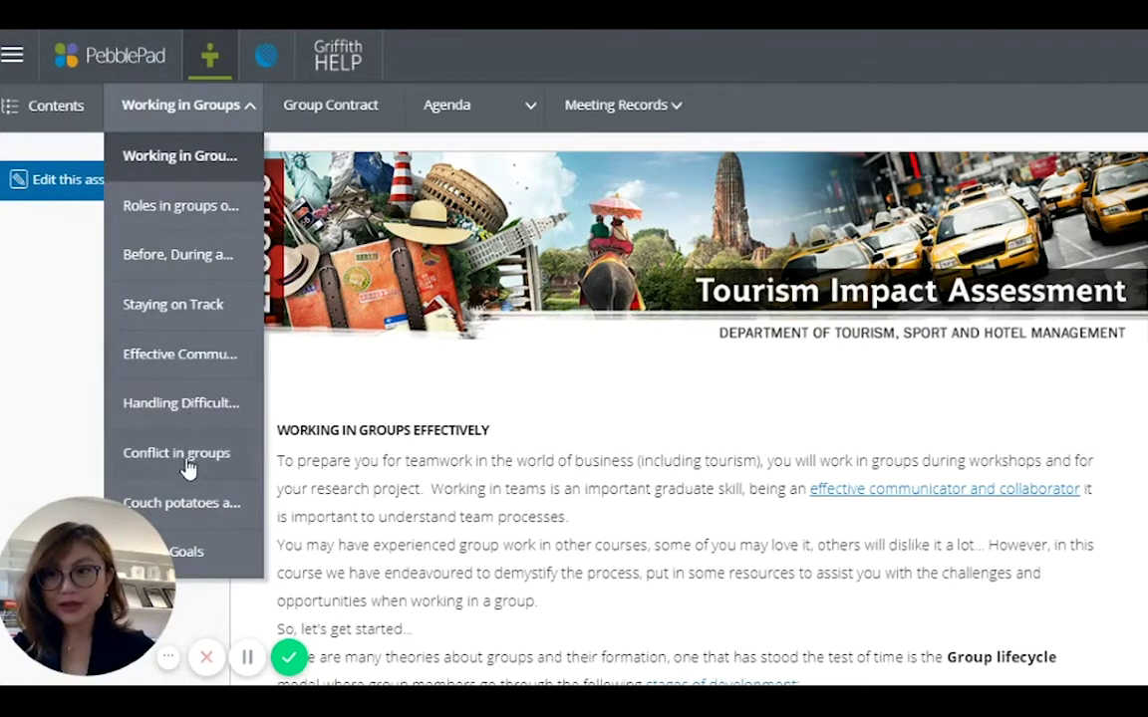
{"action": "left_click", "coordinate": [185, 405]}
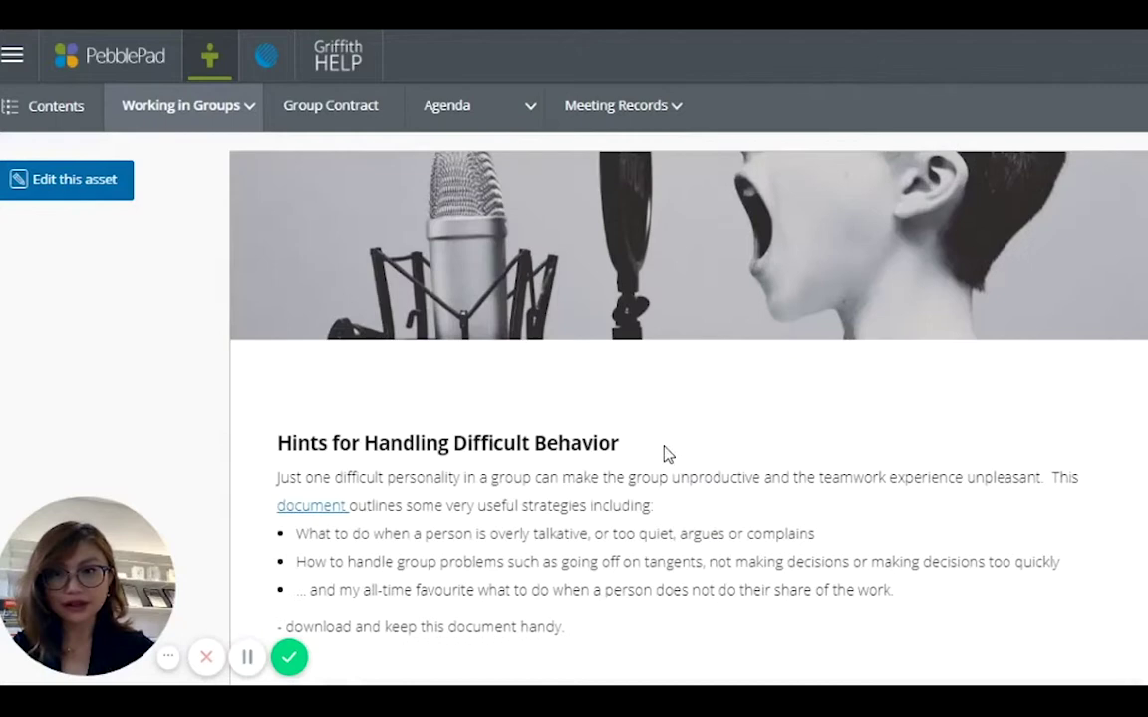
{"action": "scroll", "coordinate": [759, 425], "scroll_direction": "down", "scroll_amount": 1}
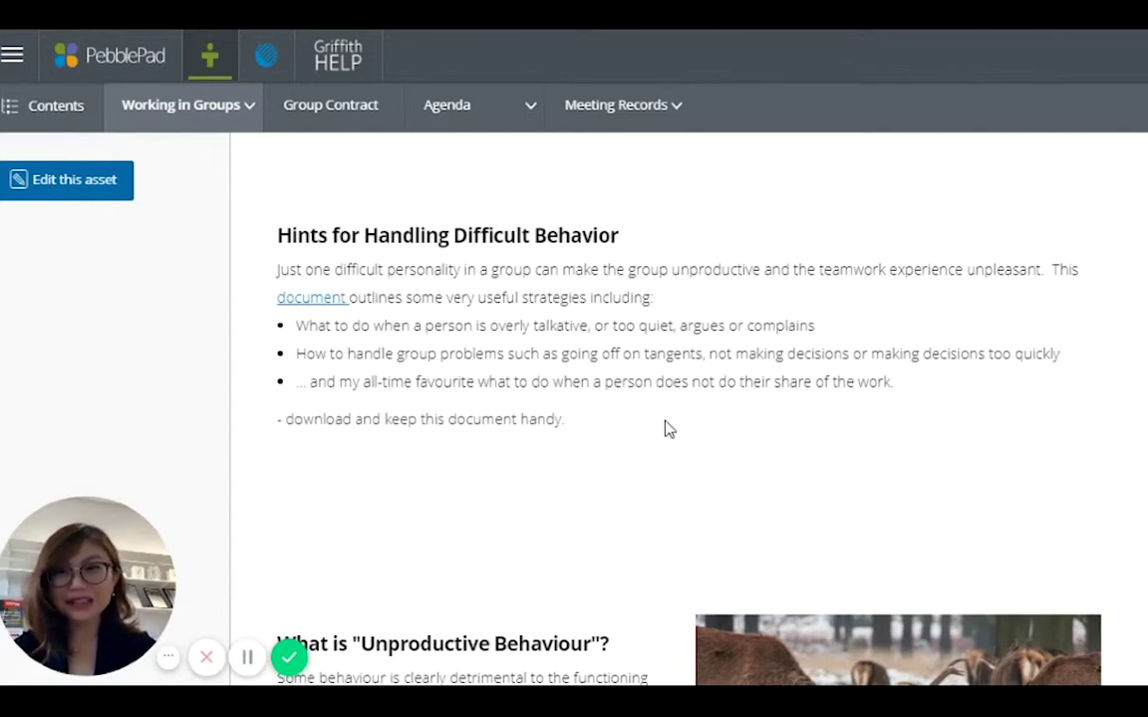
{"action": "scroll", "coordinate": [667, 427], "scroll_direction": "down", "scroll_amount": 1}
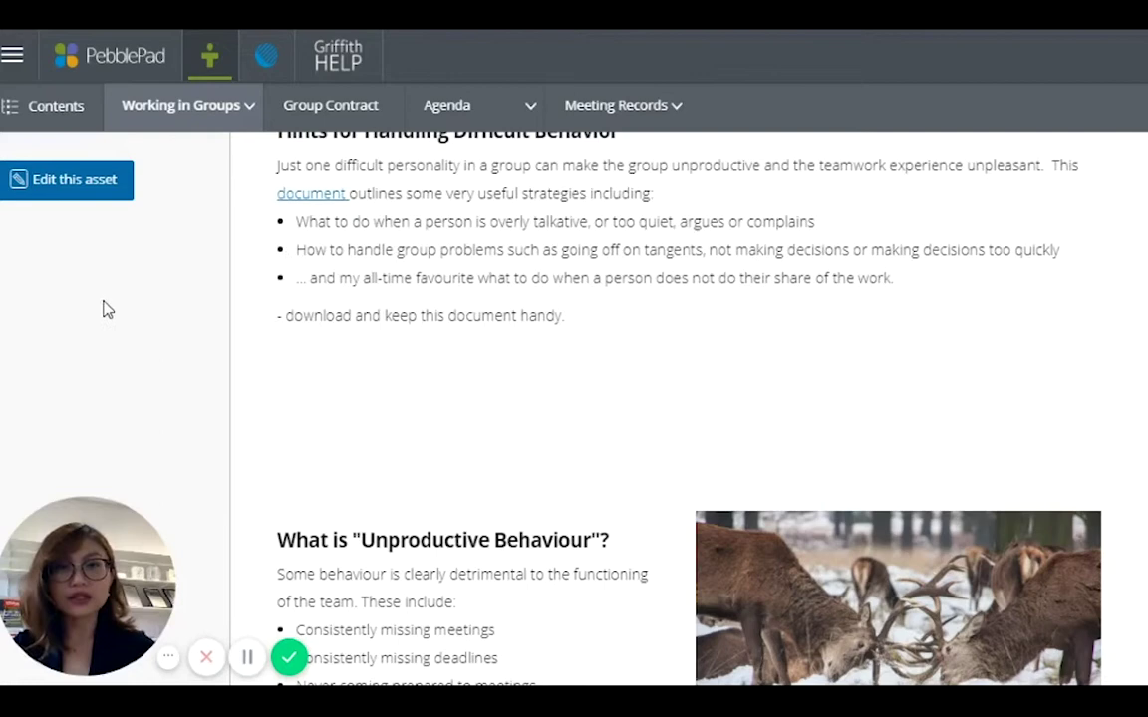
{"action": "scroll", "coordinate": [529, 369], "scroll_direction": "down", "scroll_amount": 2}
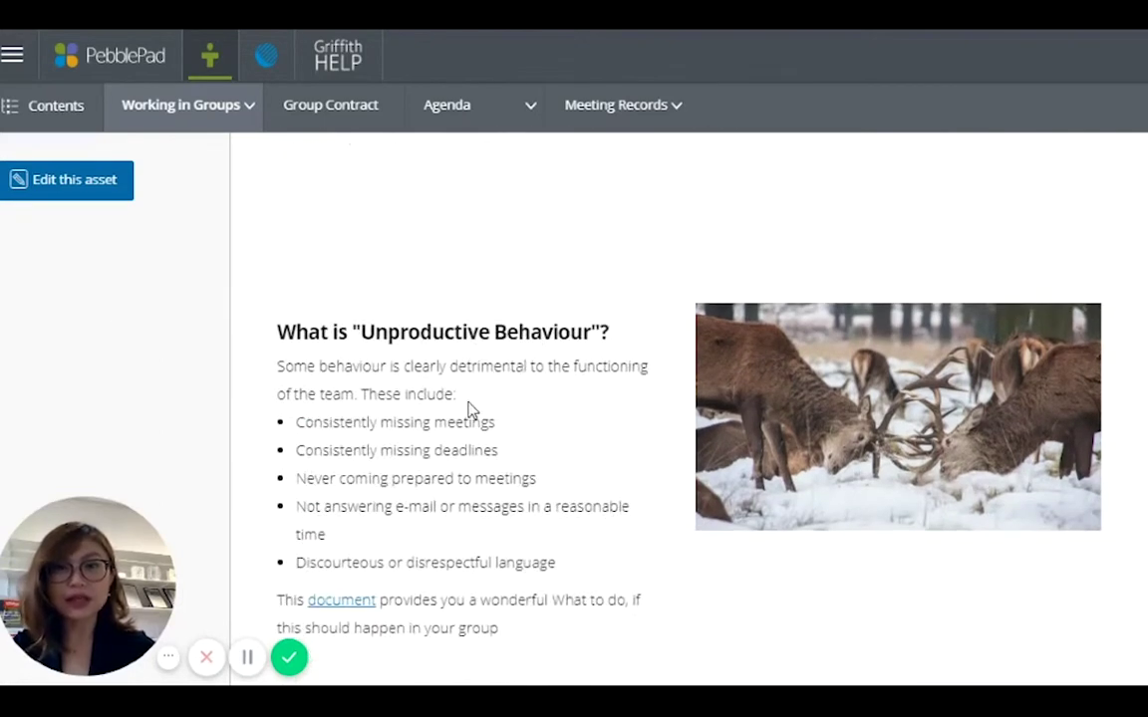
{"action": "scroll", "coordinate": [466, 418], "scroll_direction": "down", "scroll_amount": 1}
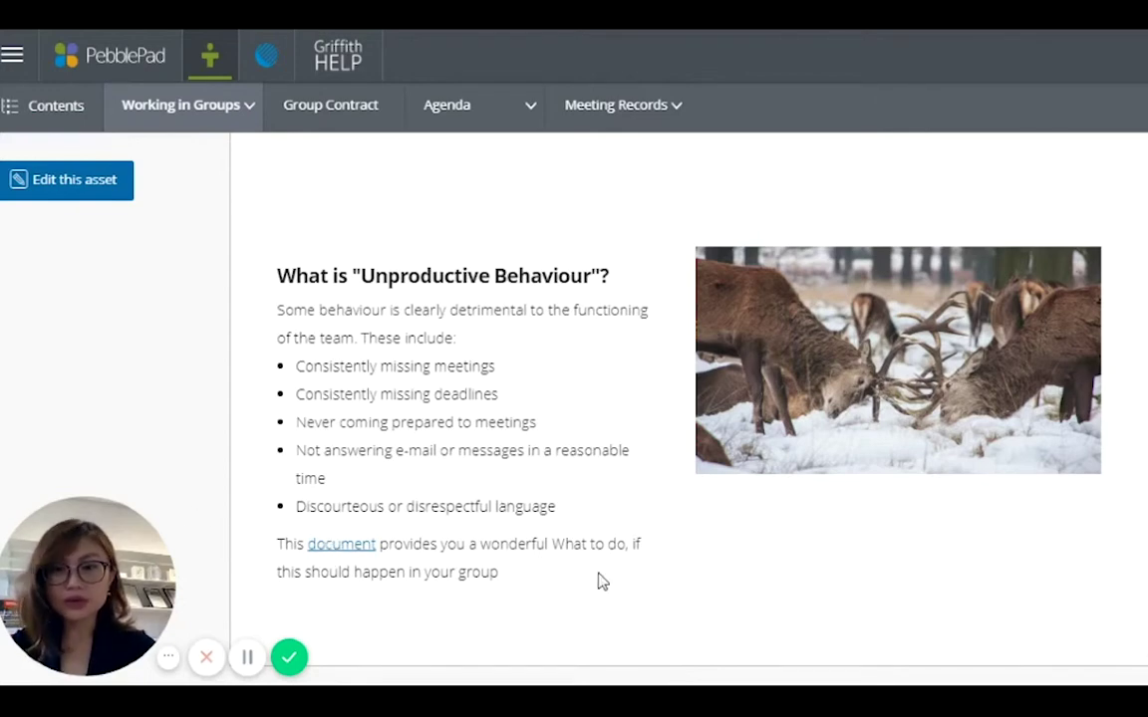
{"action": "left_click", "coordinate": [207, 116]}
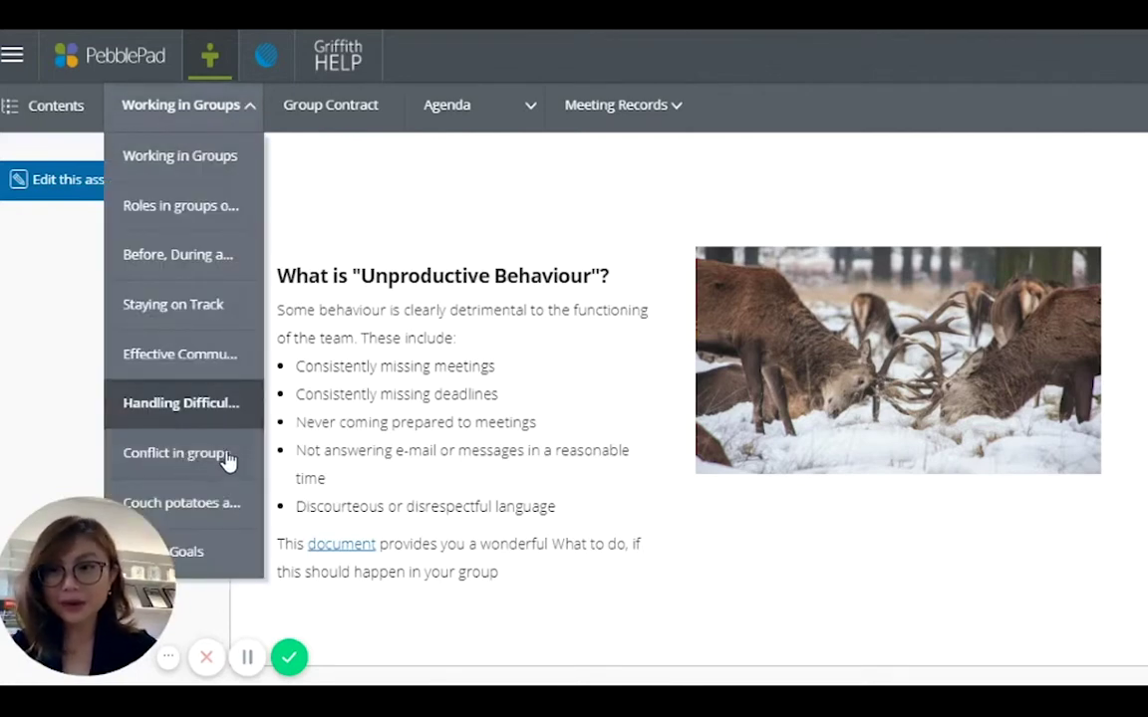
Open Conflict in groups and scroll to the Conflict Happens section with its conflict-resolution document
{"action": "left_click", "coordinate": [192, 464]}
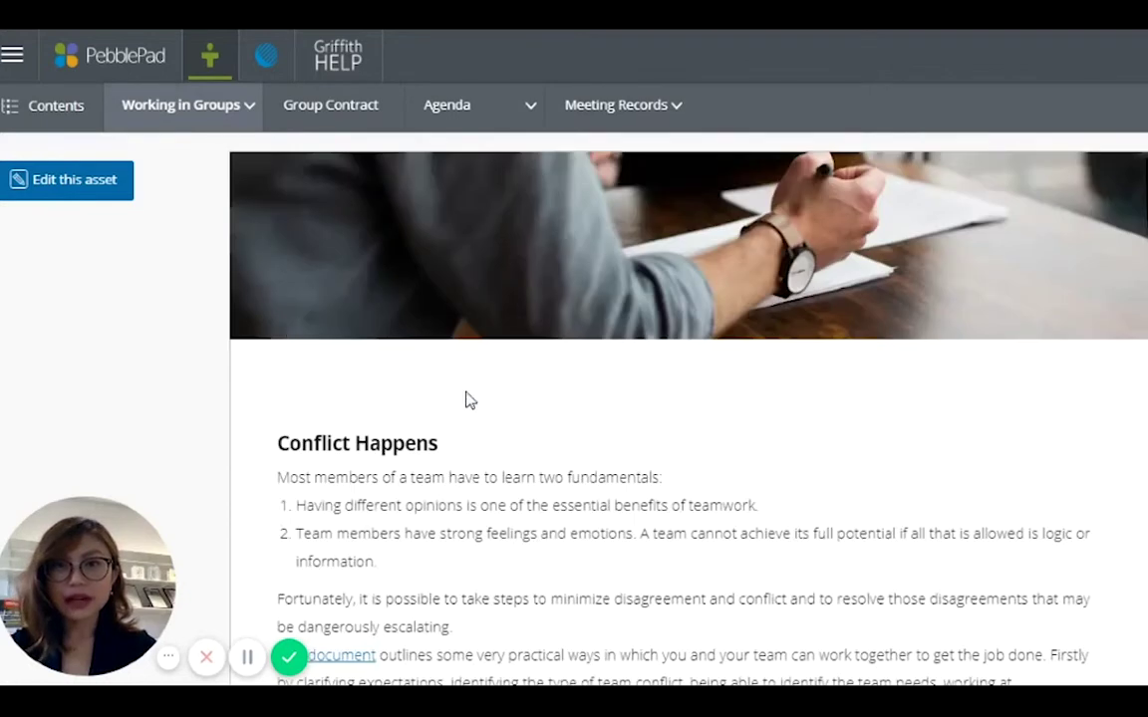
{"action": "scroll", "coordinate": [629, 464], "scroll_direction": "down", "scroll_amount": 2}
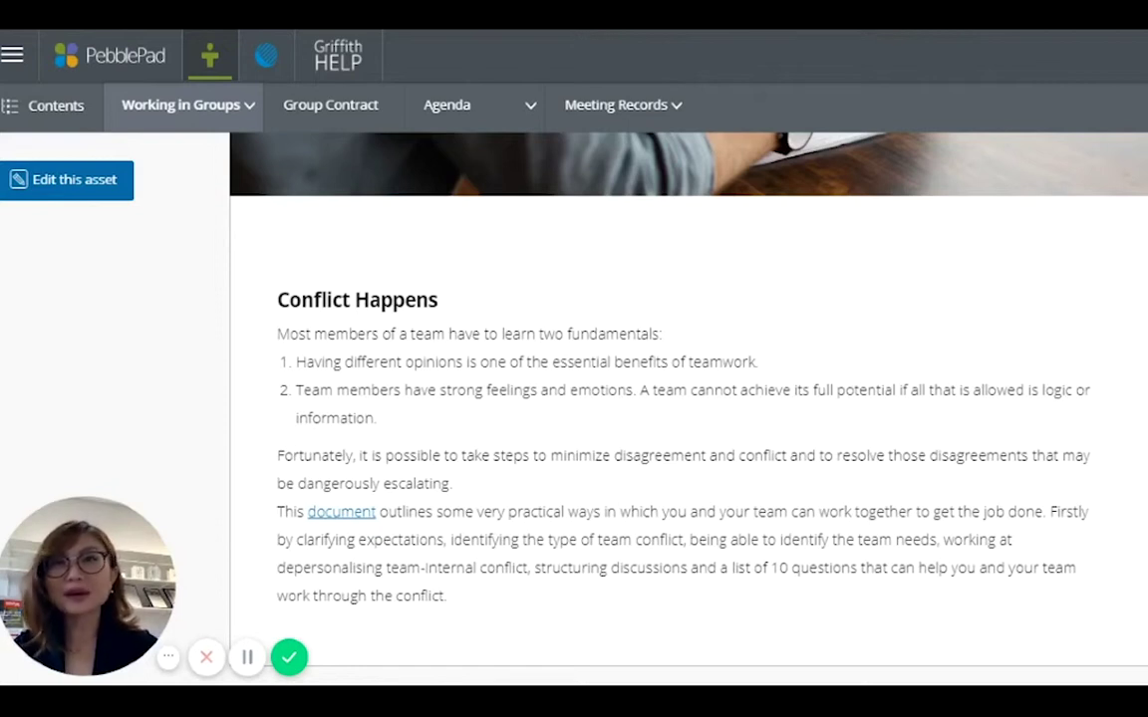
{"action": "left_click", "coordinate": [183, 109]}
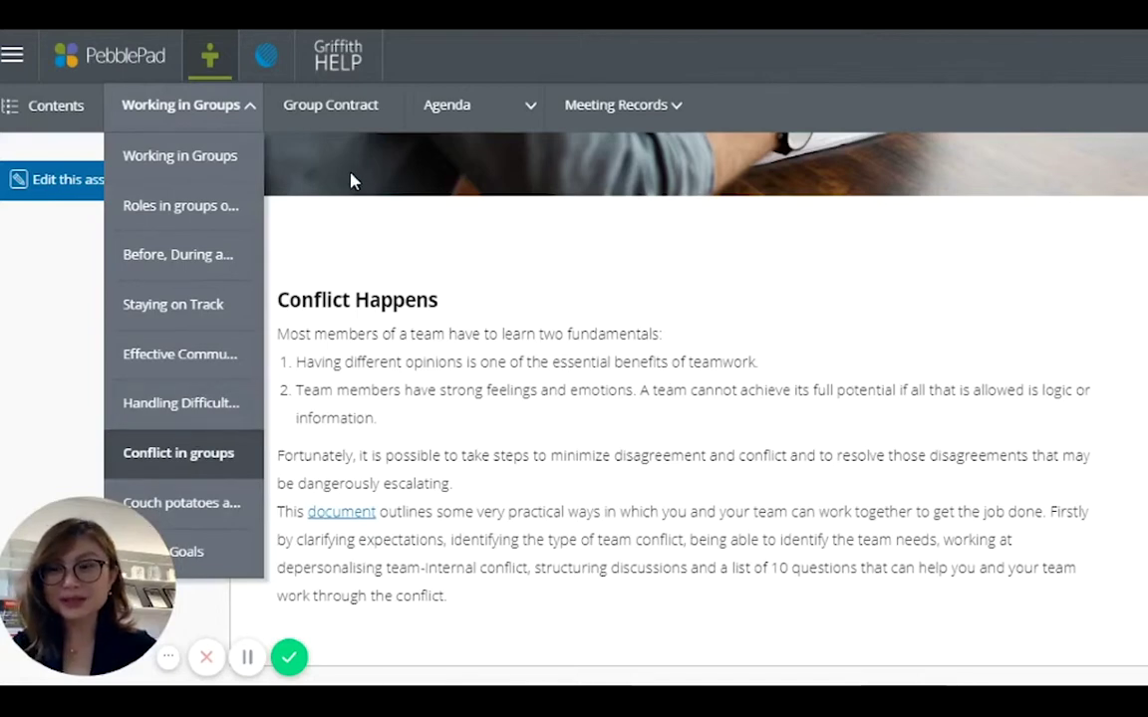
Open the Group Contract page and look over the group number, name and member contact fields
{"action": "left_click", "coordinate": [322, 121]}
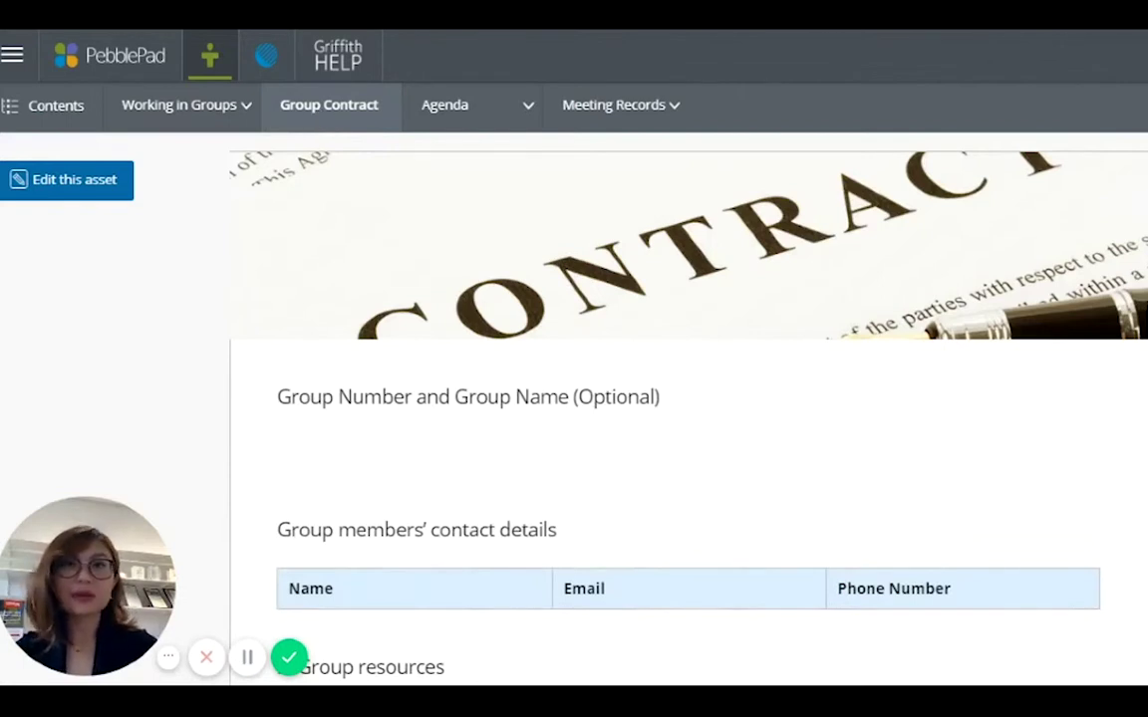
{"action": "scroll", "coordinate": [558, 279], "scroll_direction": "down", "scroll_amount": 1}
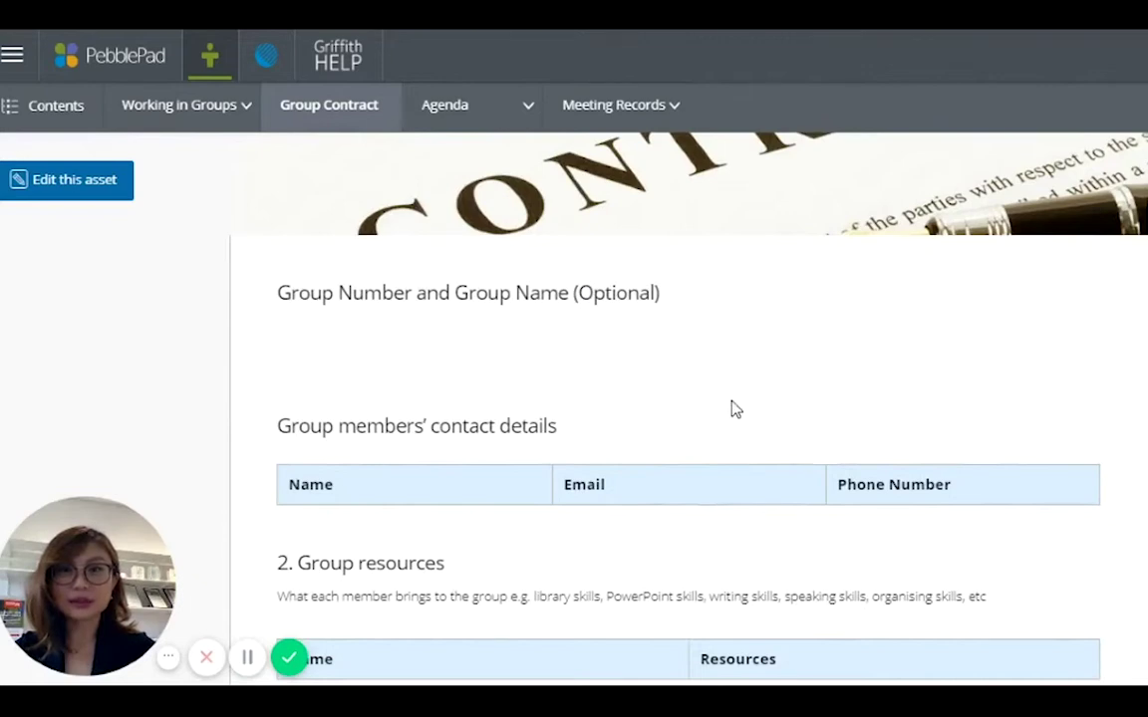
{"action": "scroll", "coordinate": [732, 409], "scroll_direction": "down", "scroll_amount": 2}
{"action": "scroll", "coordinate": [701, 404], "scroll_direction": "up", "scroll_amount": 2}
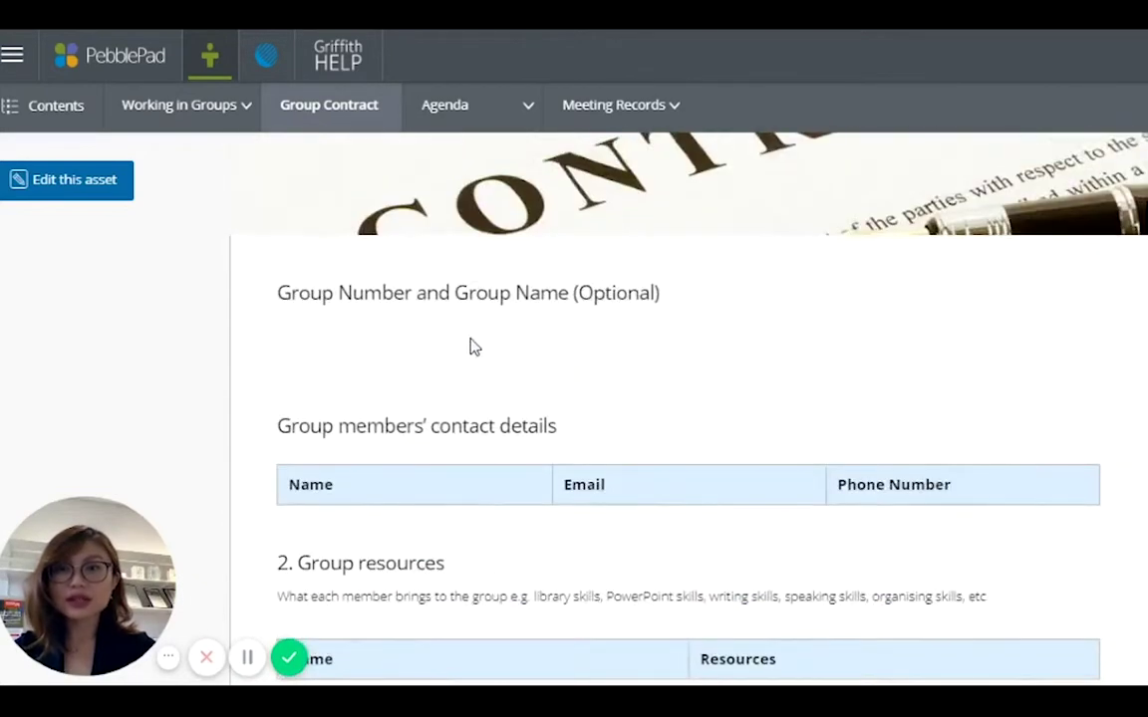
{"action": "scroll", "coordinate": [476, 359], "scroll_direction": "down", "scroll_amount": 3}
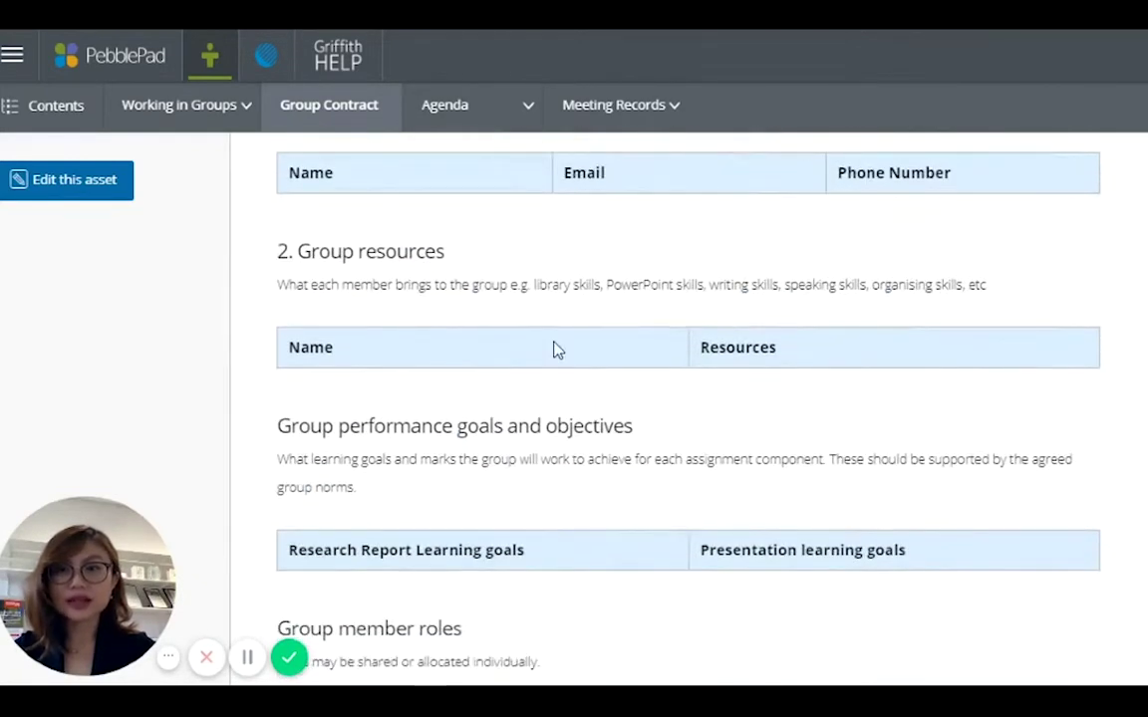
{"action": "scroll", "coordinate": [555, 349], "scroll_direction": "down", "scroll_amount": 3}
{"action": "scroll", "coordinate": [553, 353], "scroll_direction": "up", "scroll_amount": 2}
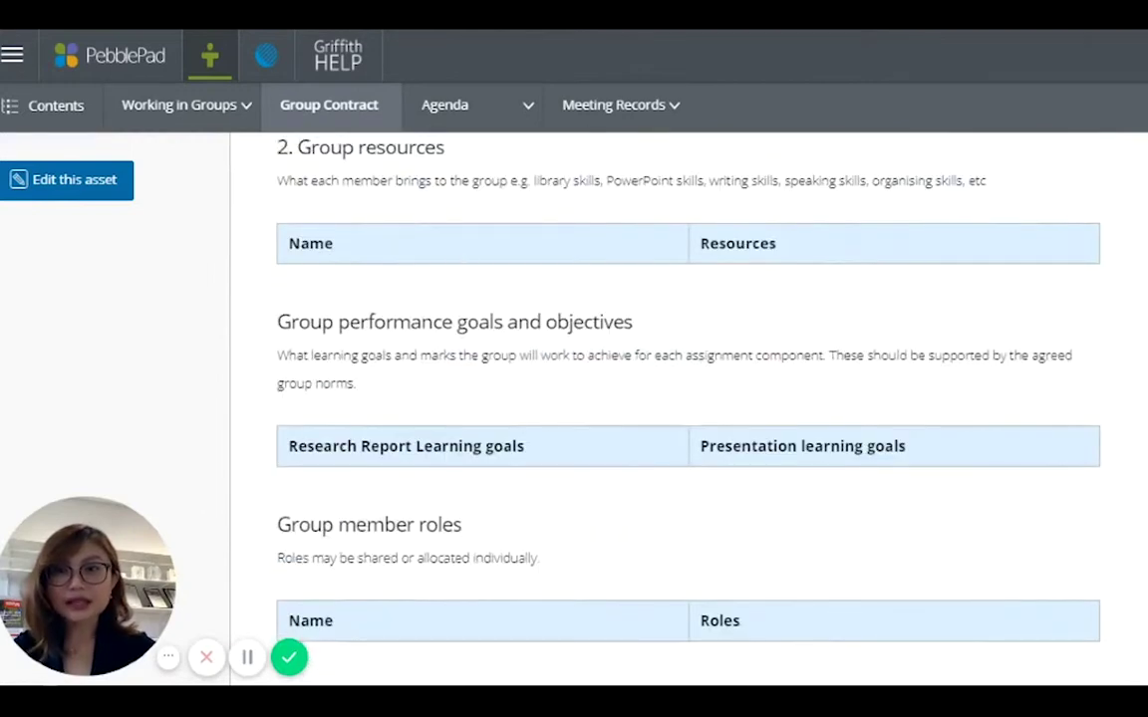
{"action": "scroll", "coordinate": [479, 400], "scroll_direction": "down", "scroll_amount": 2}
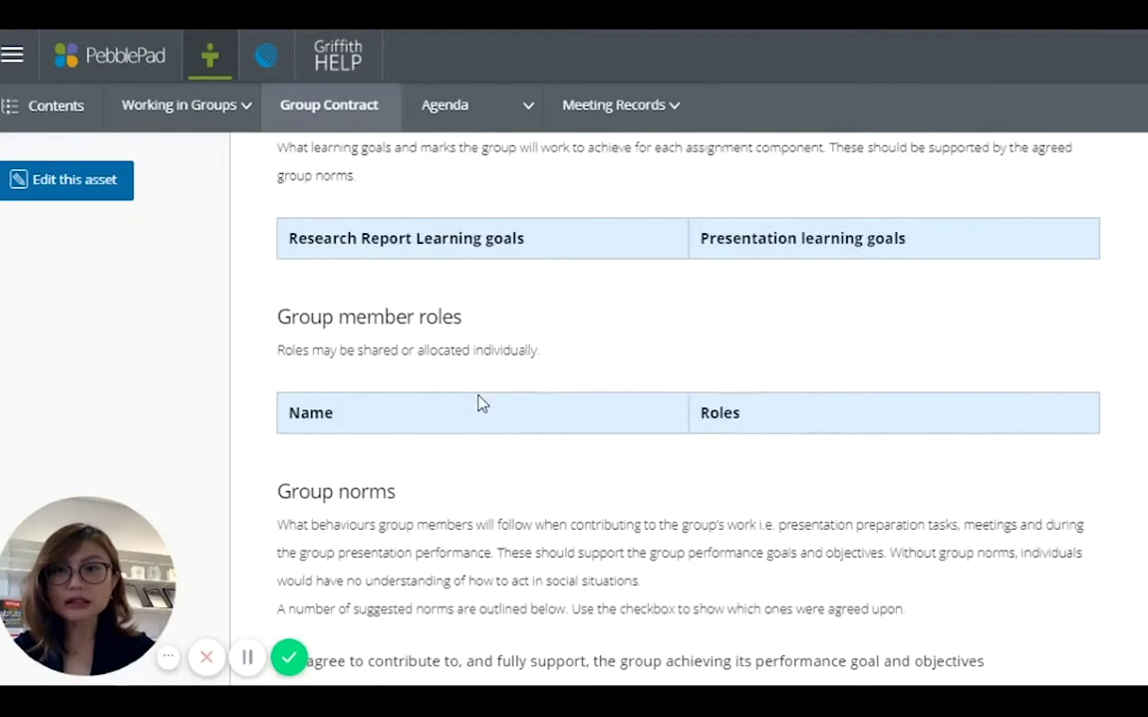
{"action": "scroll", "coordinate": [479, 403], "scroll_direction": "down", "scroll_amount": 2}
{"action": "scroll", "coordinate": [481, 405], "scroll_direction": "up", "scroll_amount": 1}
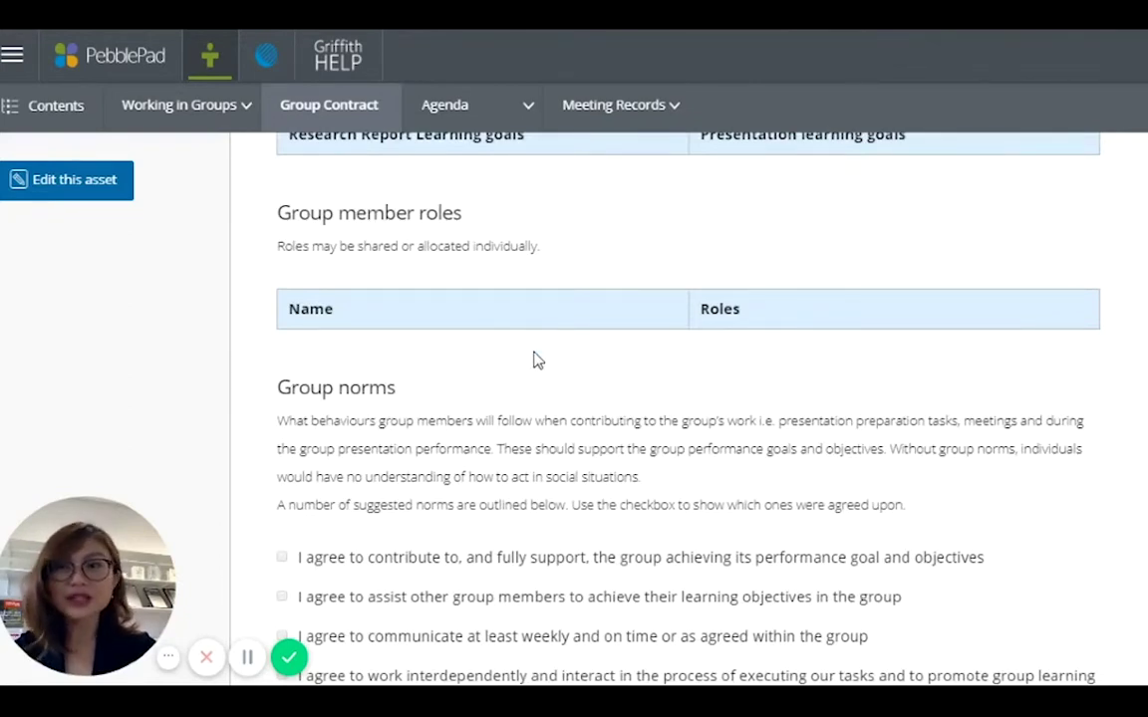
Scroll through the remaining contract sections down to Signatures
{"action": "scroll", "coordinate": [535, 359], "scroll_direction": "down", "scroll_amount": 2}
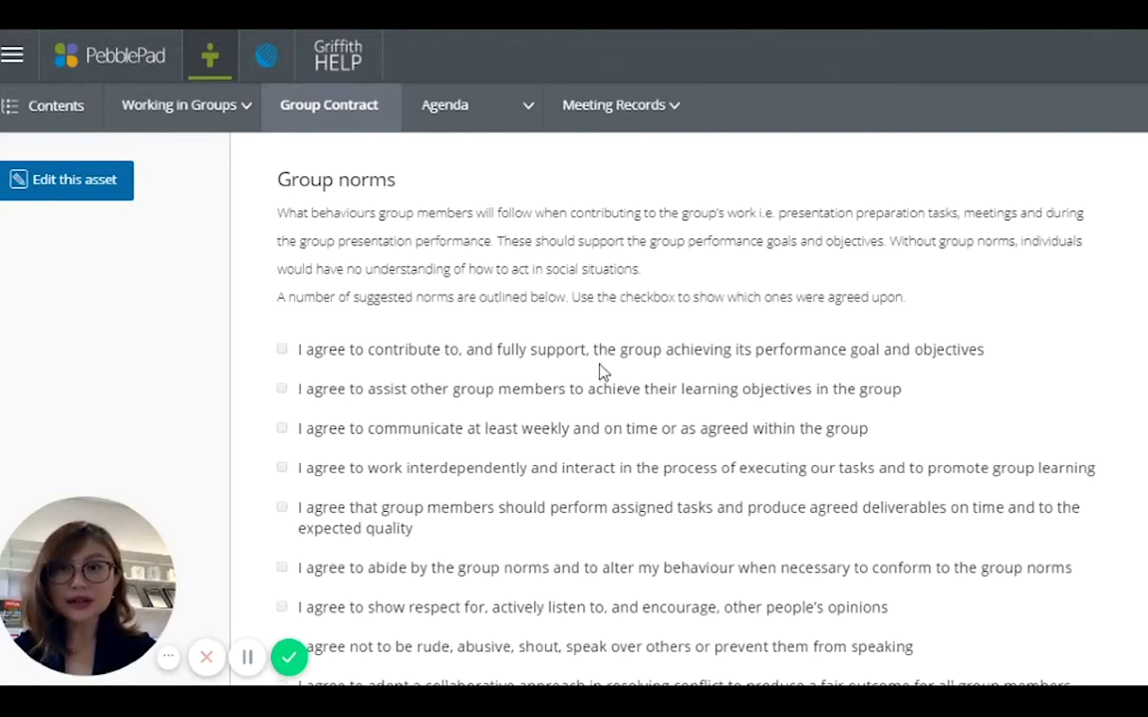
{"action": "scroll", "coordinate": [598, 369], "scroll_direction": "down", "scroll_amount": 2}
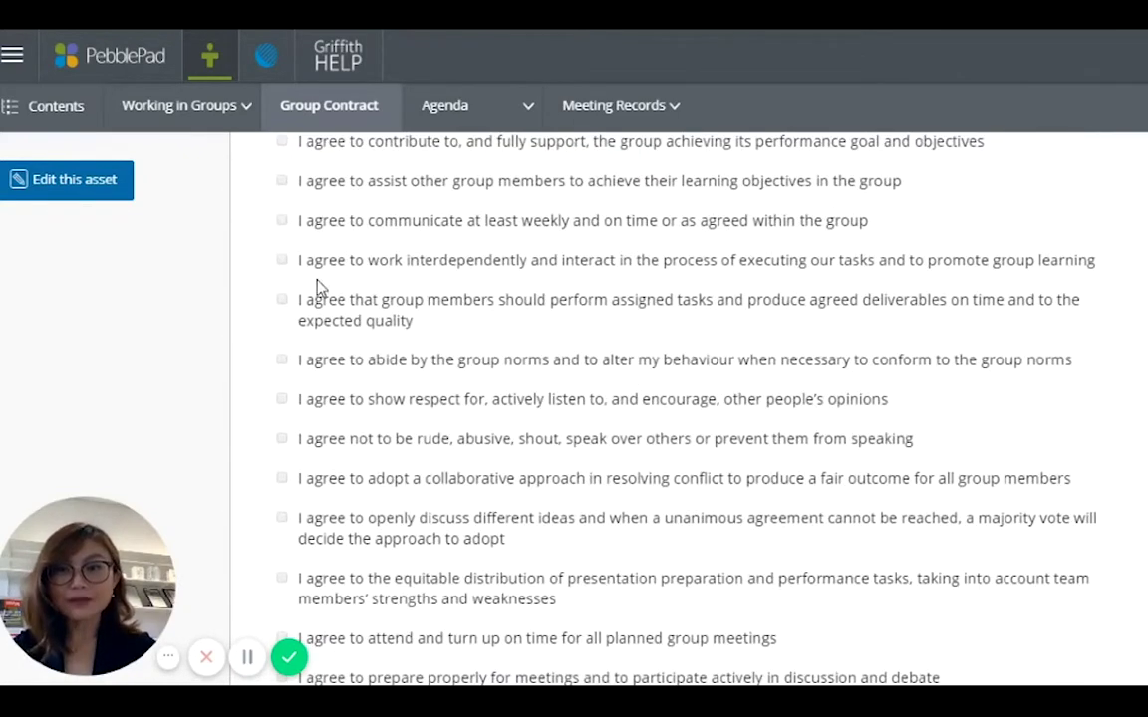
{"action": "scroll", "coordinate": [457, 377], "scroll_direction": "down", "scroll_amount": 5}
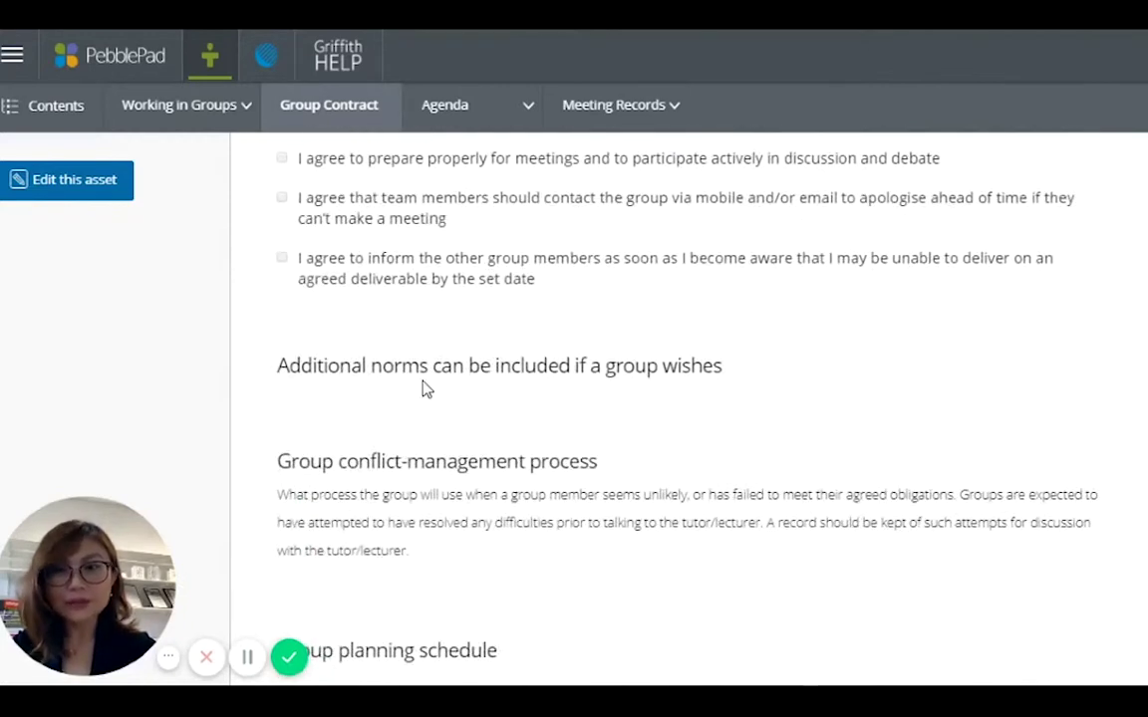
{"action": "scroll", "coordinate": [423, 387], "scroll_direction": "down", "scroll_amount": 1}
{"action": "scroll", "coordinate": [376, 503], "scroll_direction": "down", "scroll_amount": 2}
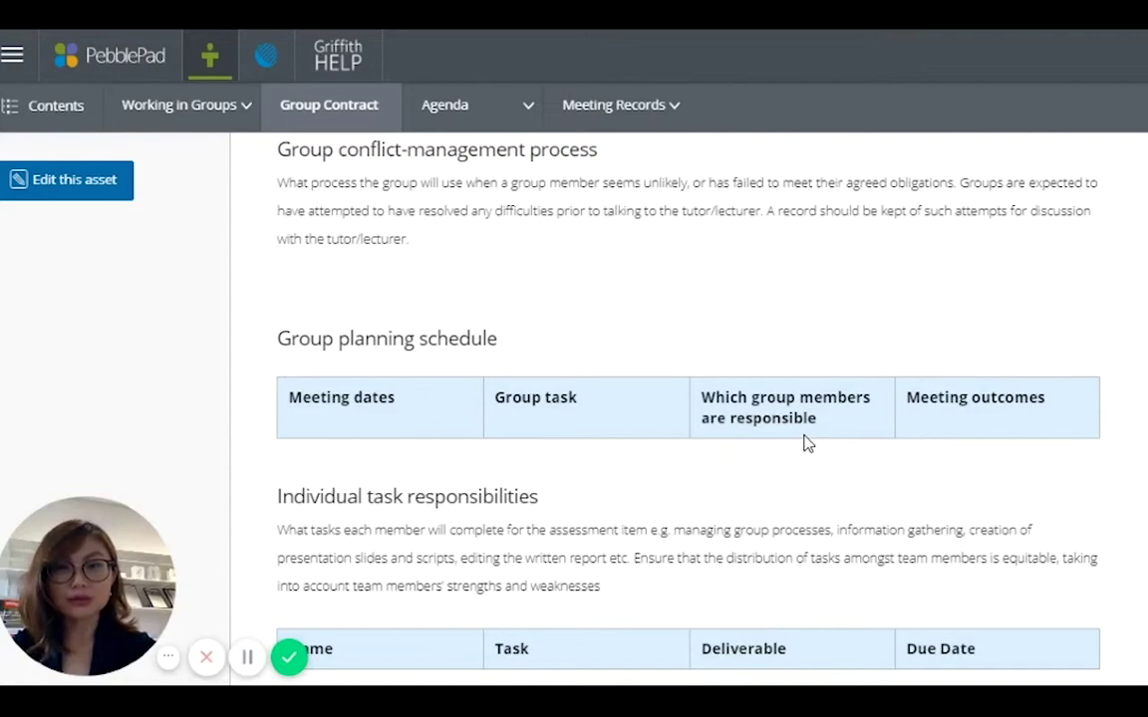
{"action": "scroll", "coordinate": [839, 449], "scroll_direction": "down", "scroll_amount": 2}
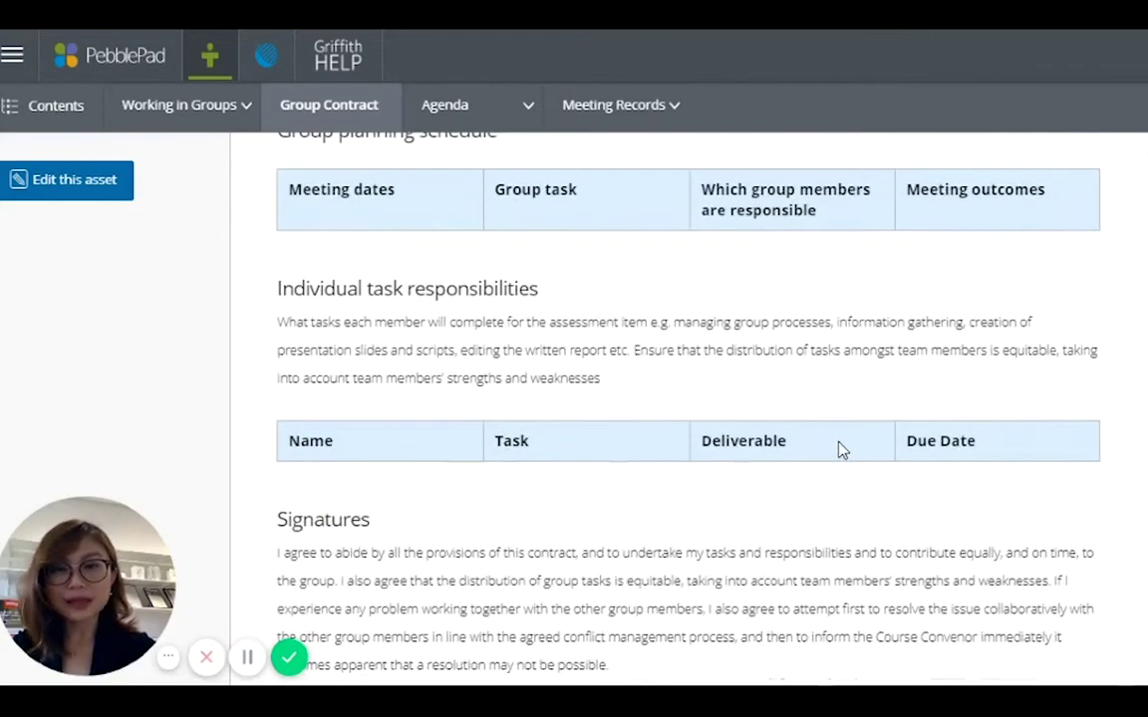
{"action": "scroll", "coordinate": [788, 429], "scroll_direction": "down", "scroll_amount": 1}
{"action": "scroll", "coordinate": [727, 416], "scroll_direction": "up", "scroll_amount": 15}
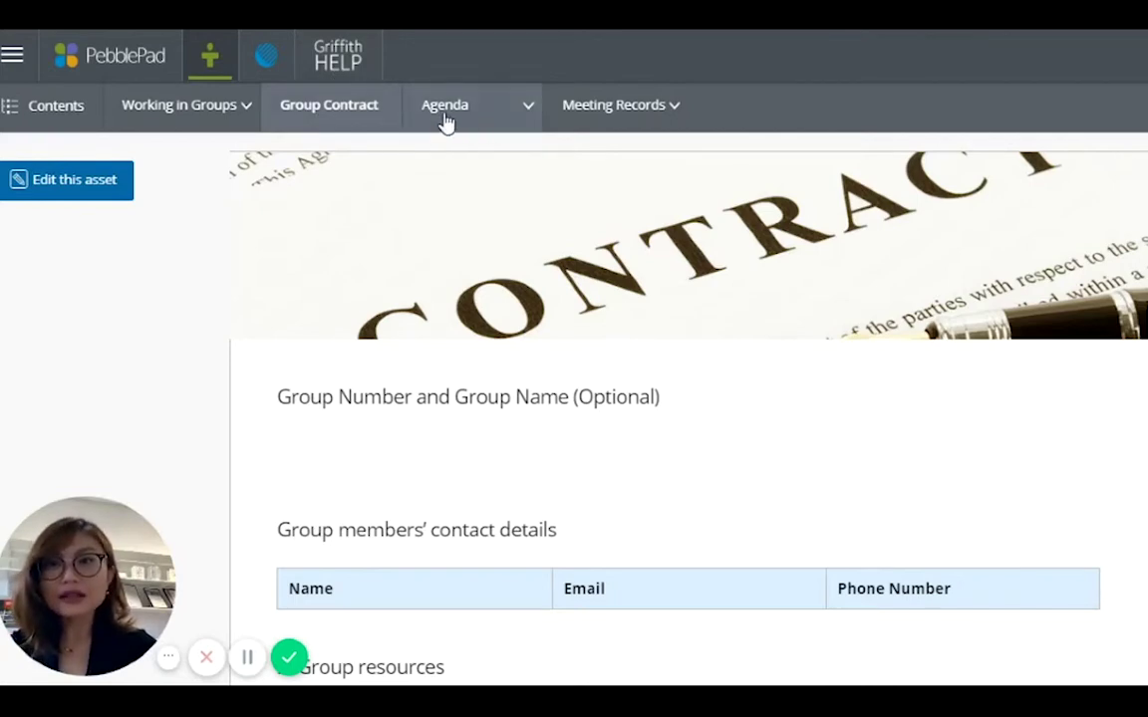
Choose Meeting One Agenda from the Agenda menu and scroll through its sections
{"action": "left_click", "coordinate": [504, 120]}
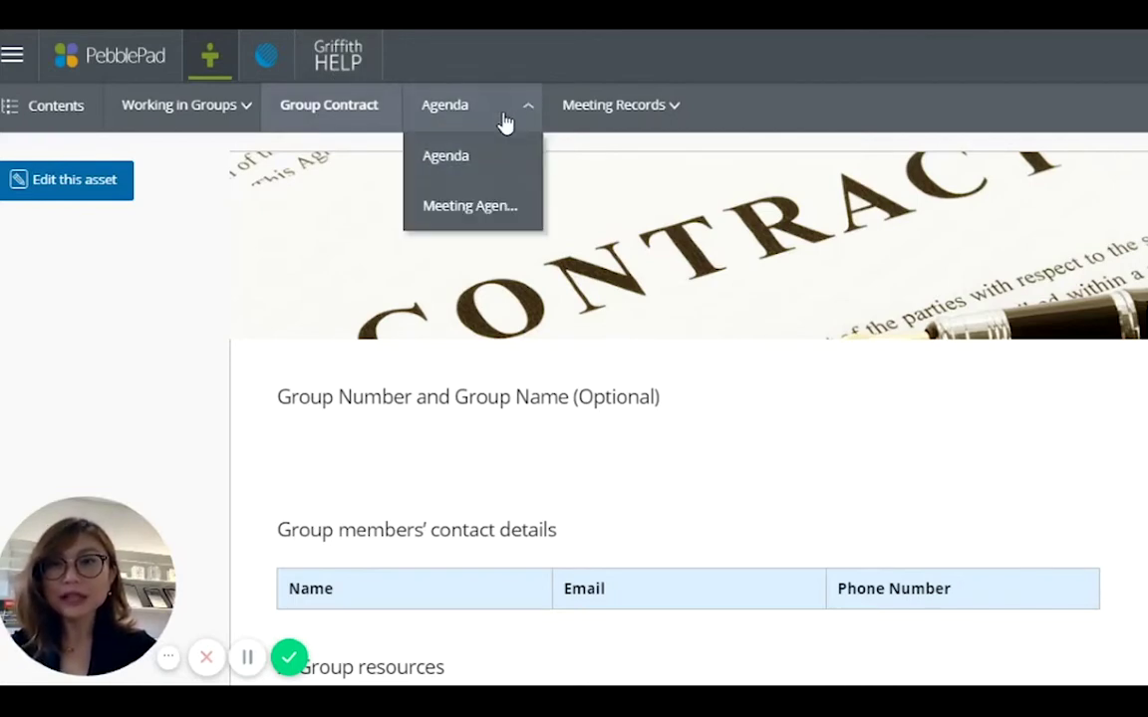
{"action": "left_click", "coordinate": [445, 159]}
{"action": "scroll", "coordinate": [820, 405], "scroll_direction": "down", "scroll_amount": 5}
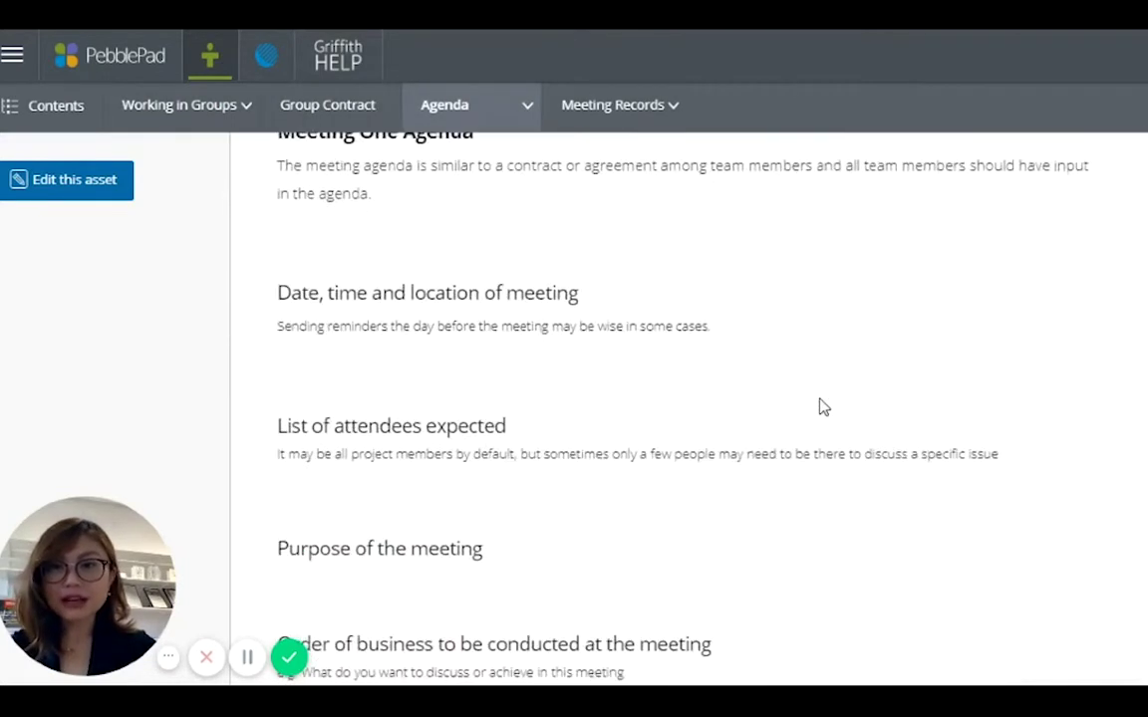
{"action": "scroll", "coordinate": [824, 407], "scroll_direction": "up", "scroll_amount": 3}
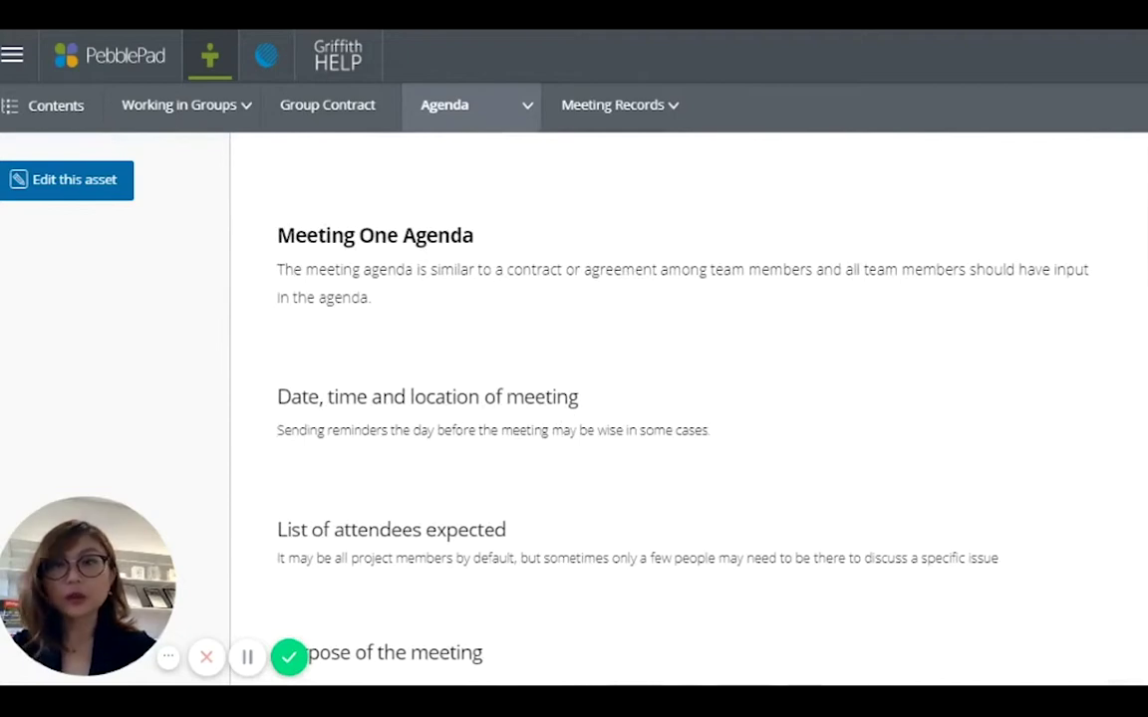
{"action": "scroll", "coordinate": [835, 363], "scroll_direction": "down", "scroll_amount": 3}
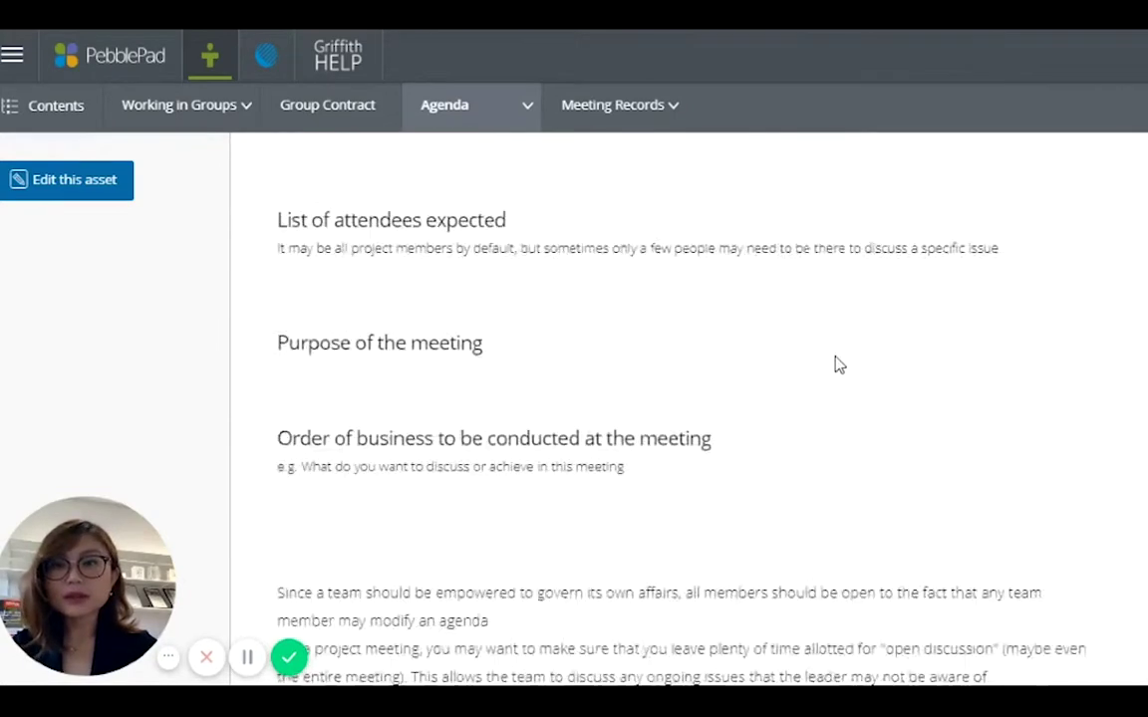
{"action": "scroll", "coordinate": [835, 364], "scroll_direction": "down", "scroll_amount": 1}
{"action": "scroll", "coordinate": [835, 365], "scroll_direction": "up", "scroll_amount": 6}
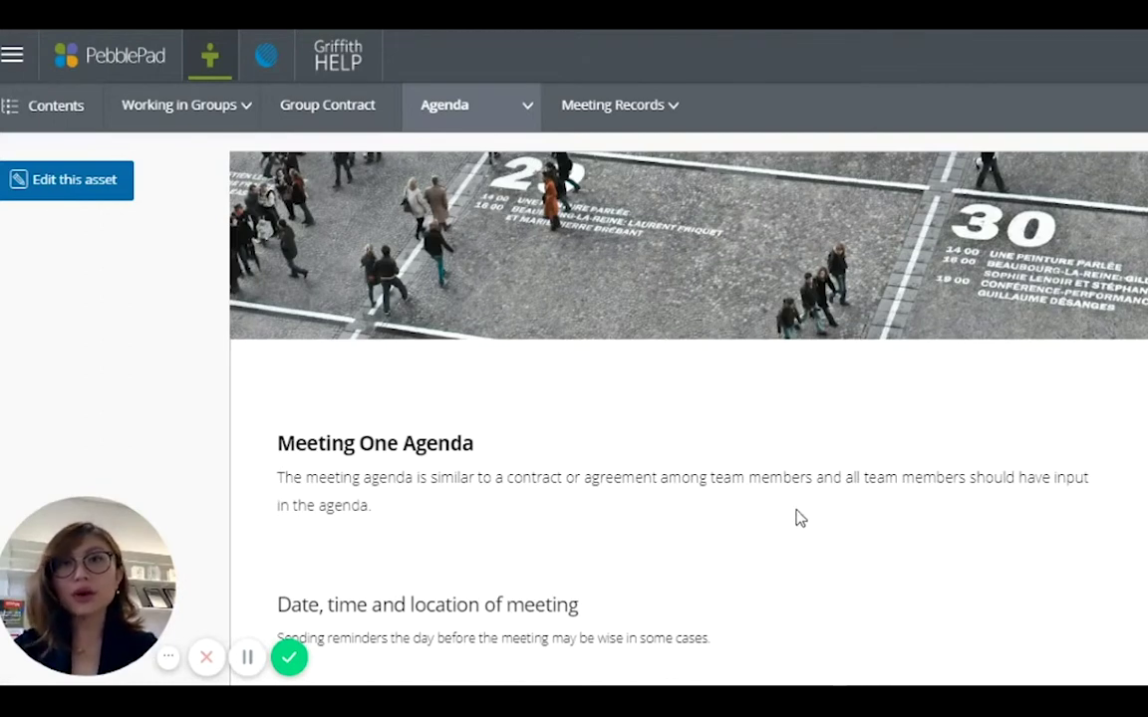
{"action": "scroll", "coordinate": [741, 481], "scroll_direction": "down", "scroll_amount": 5}
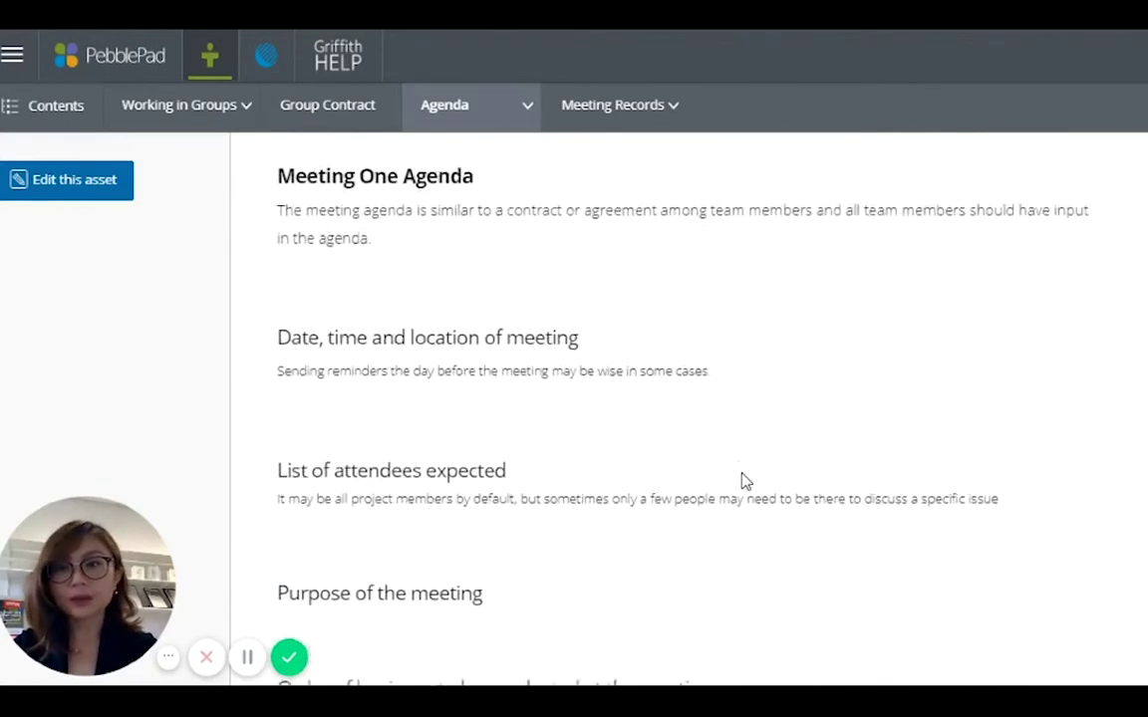
{"action": "scroll", "coordinate": [743, 487], "scroll_direction": "up", "scroll_amount": 5}
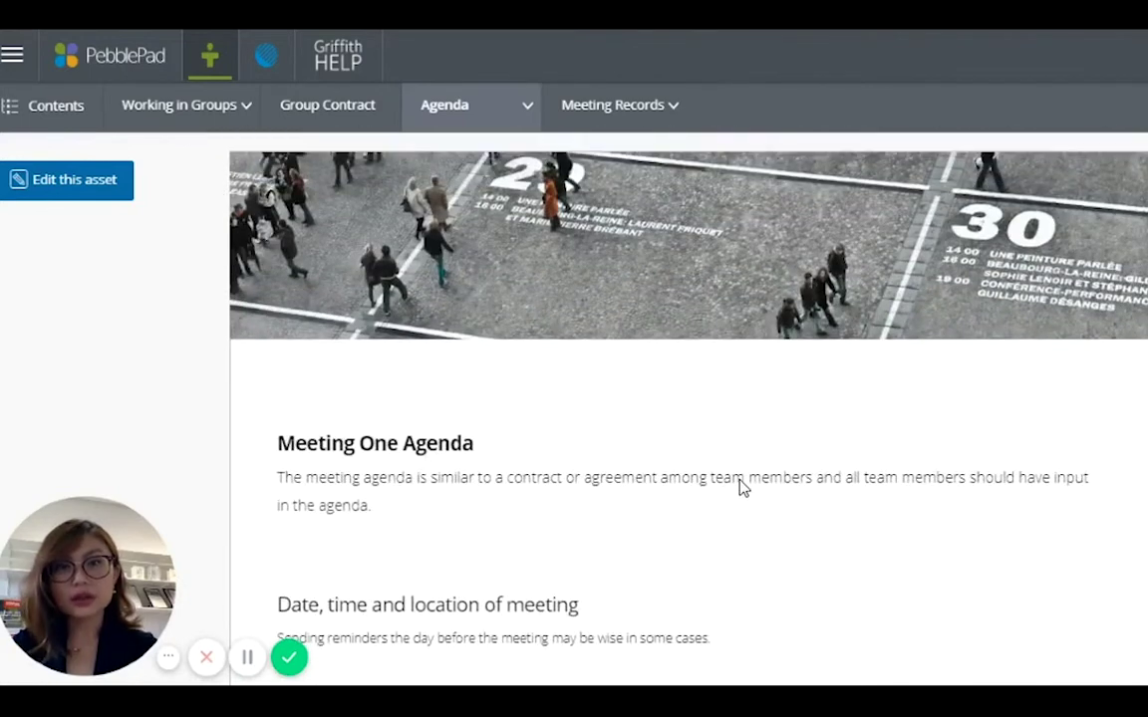
{"action": "scroll", "coordinate": [743, 487], "scroll_direction": "down", "scroll_amount": 5}
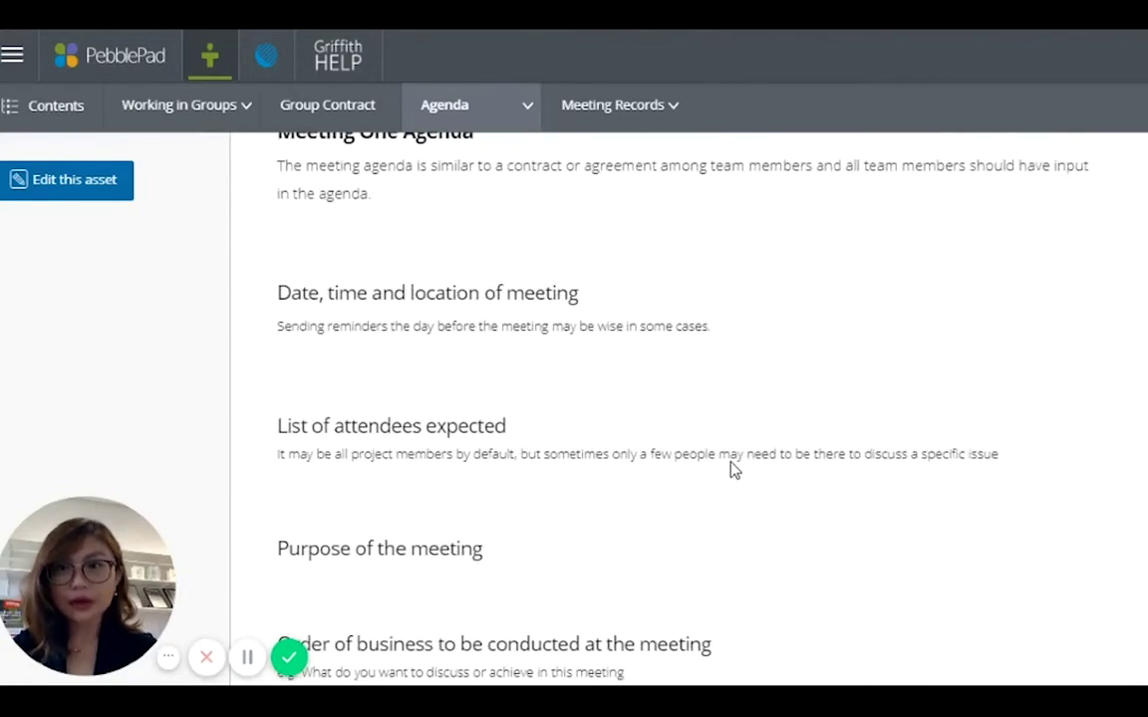
{"action": "scroll", "coordinate": [726, 464], "scroll_direction": "down", "scroll_amount": 5}
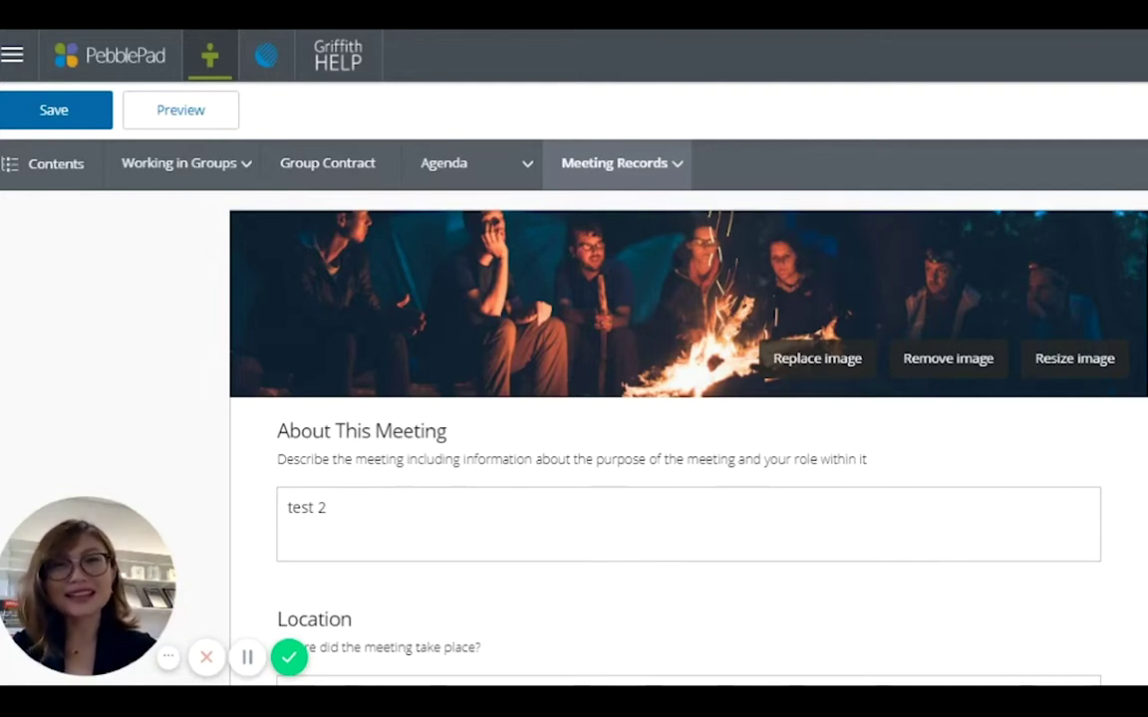
Scroll down to the 'Who attended the meeting?' box and put the cursor in it
{"action": "scroll", "coordinate": [551, 324], "scroll_direction": "down", "scroll_amount": 2}
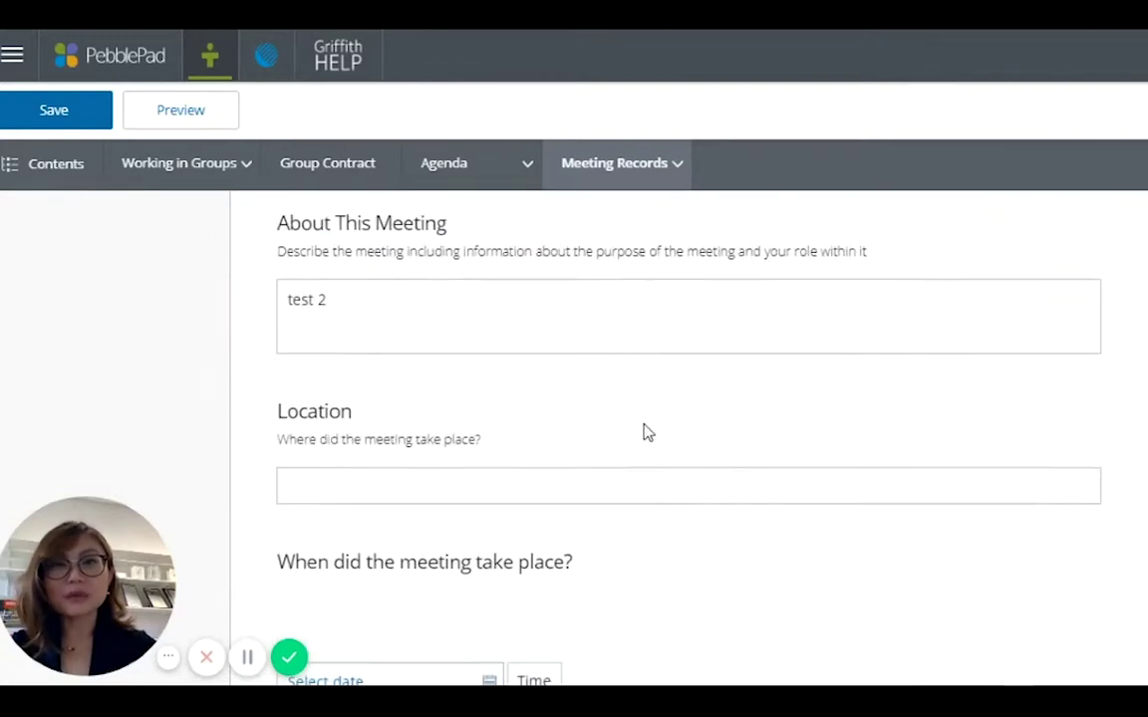
{"action": "scroll", "coordinate": [703, 445], "scroll_direction": "up", "scroll_amount": 2}
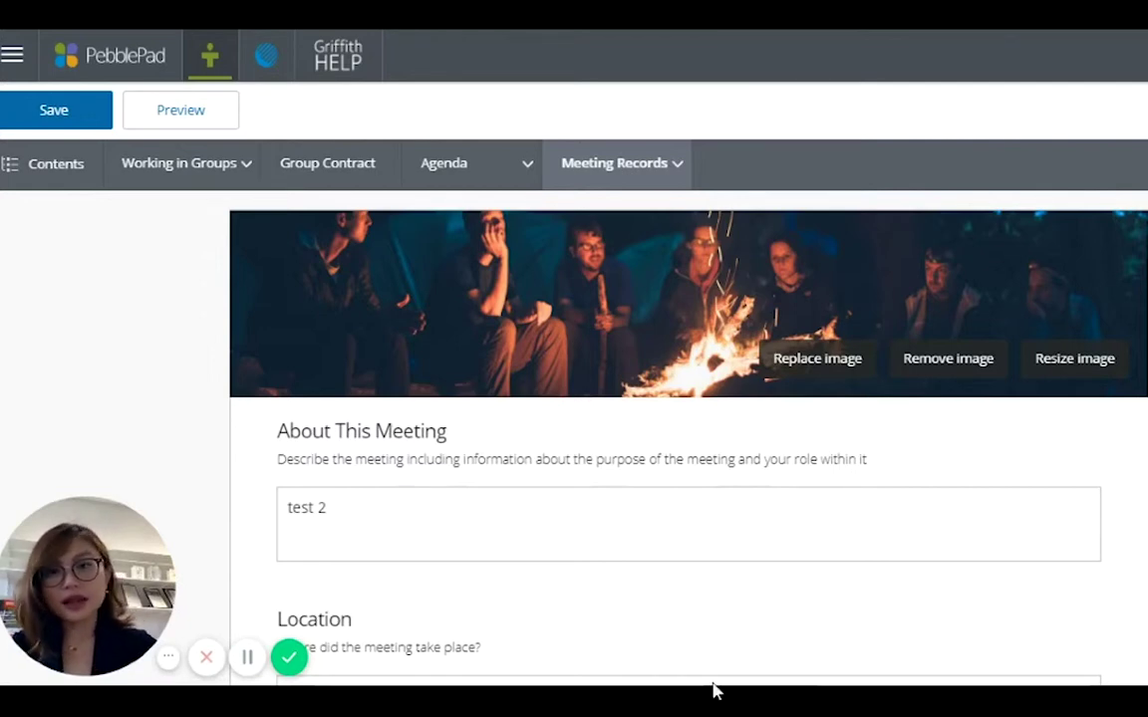
{"action": "scroll", "coordinate": [712, 492], "scroll_direction": "down", "scroll_amount": 3}
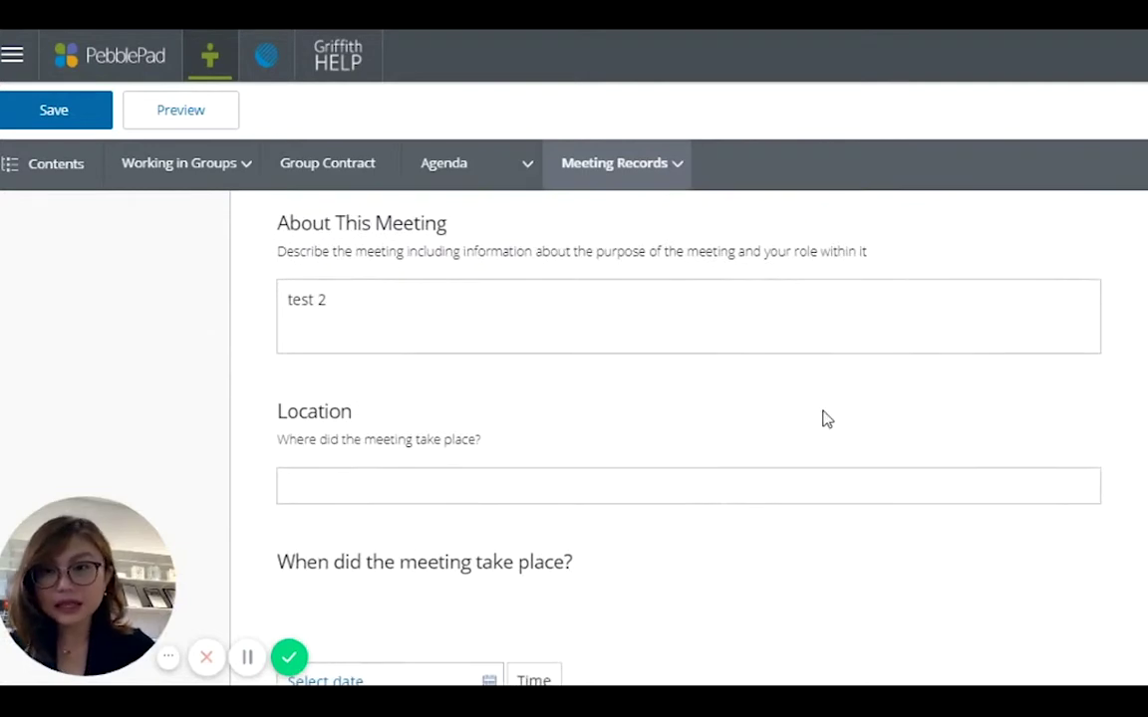
{"action": "scroll", "coordinate": [391, 354], "scroll_direction": "down", "scroll_amount": 1}
{"action": "scroll", "coordinate": [403, 371], "scroll_direction": "down", "scroll_amount": 3}
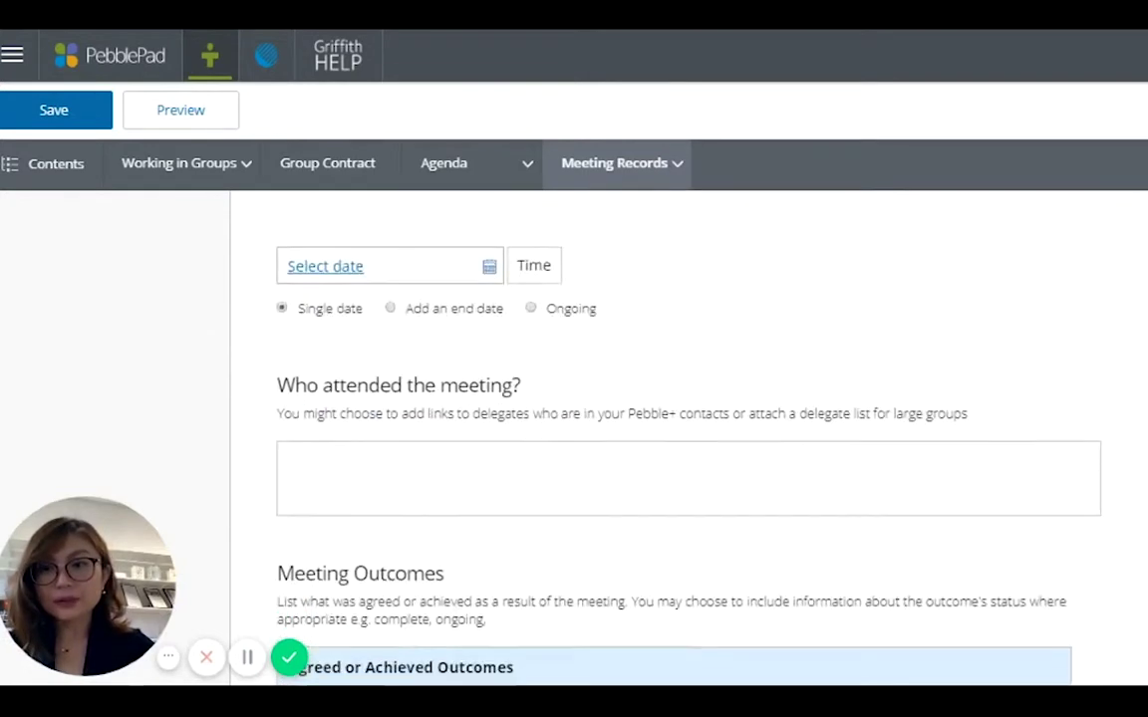
{"action": "scroll", "coordinate": [687, 449], "scroll_direction": "down", "scroll_amount": 1}
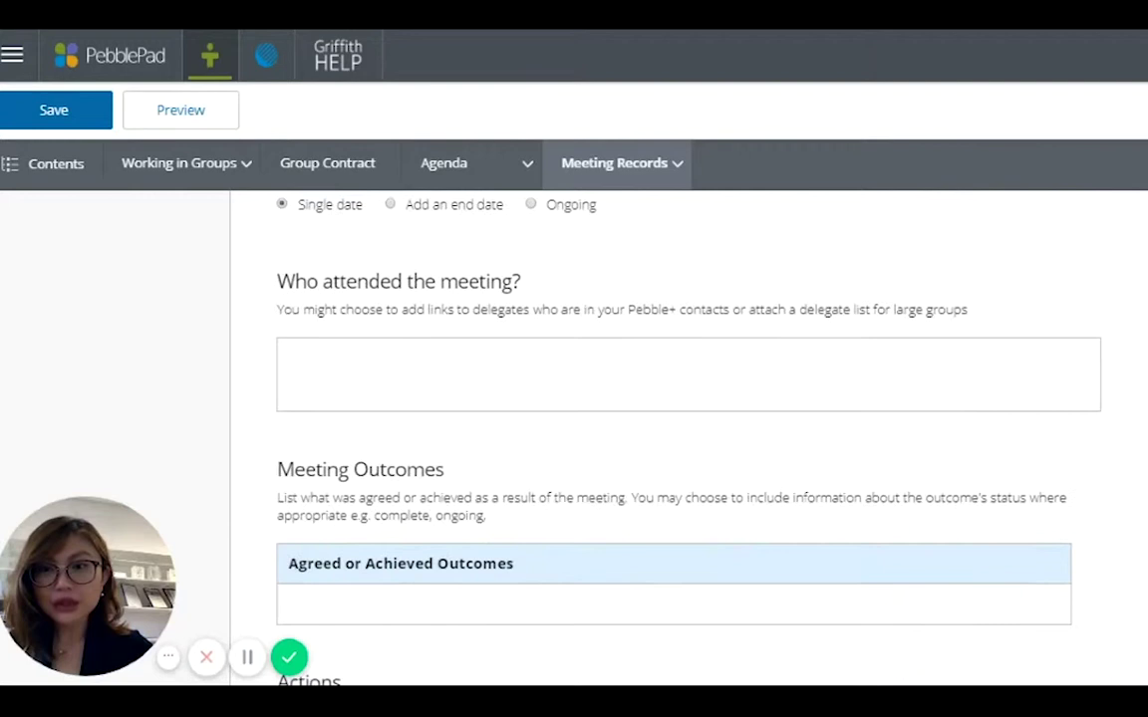
{"action": "left_click", "coordinate": [289, 357]}
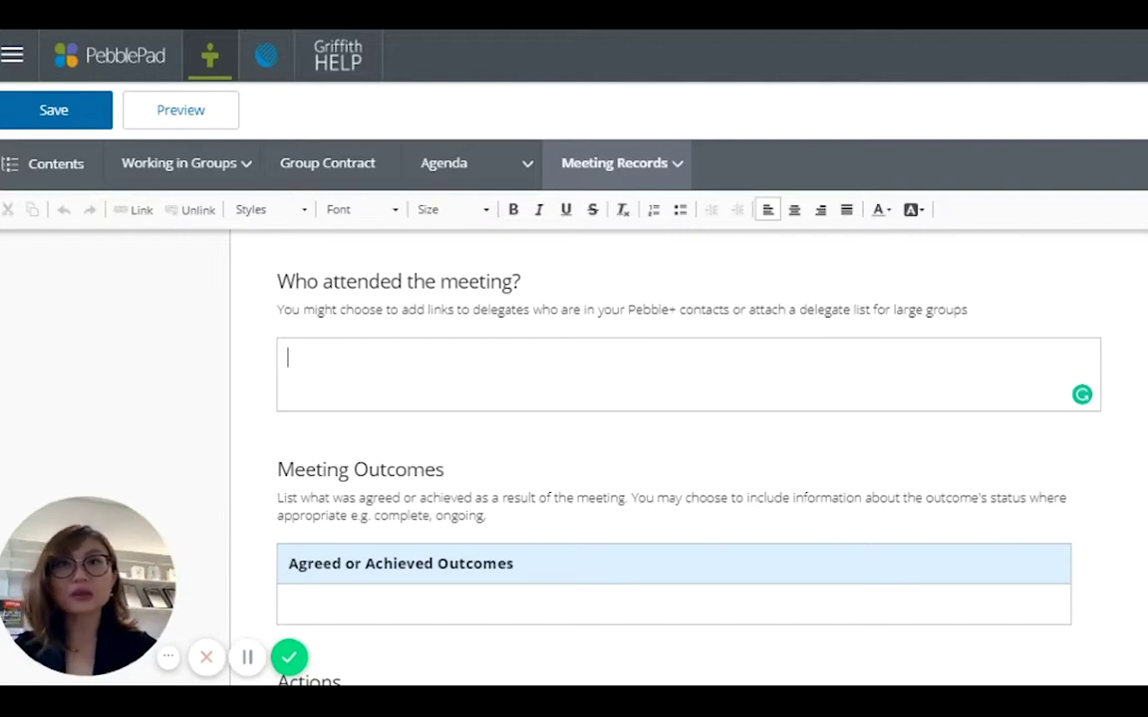
Pass through the Agreed or Achieved Outcomes box, leaving it empty
{"action": "scroll", "coordinate": [523, 451], "scroll_direction": "down", "scroll_amount": 2}
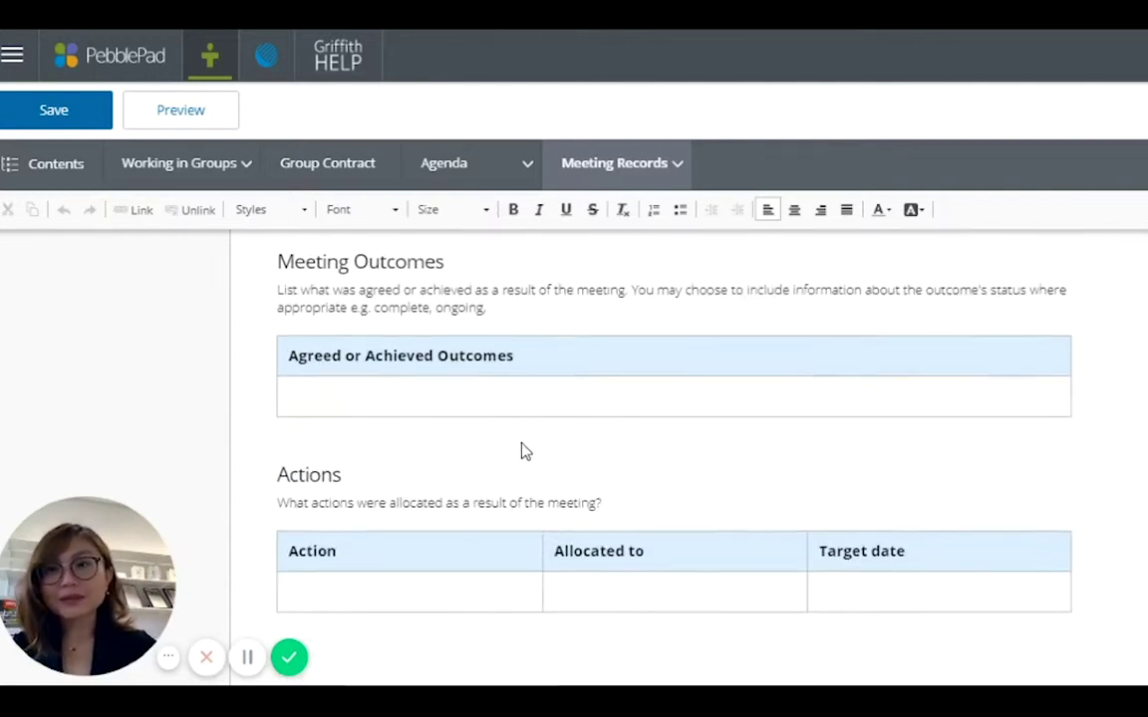
{"action": "key", "text": "Tab"}
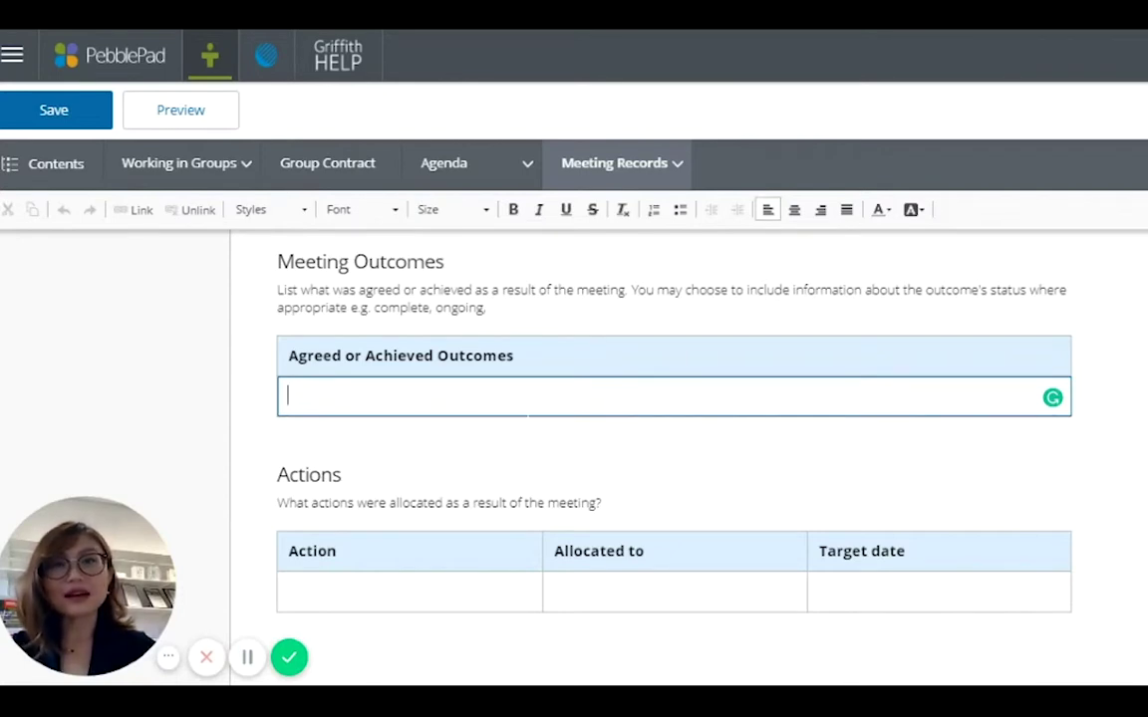
{"action": "left_click", "coordinate": [616, 456]}
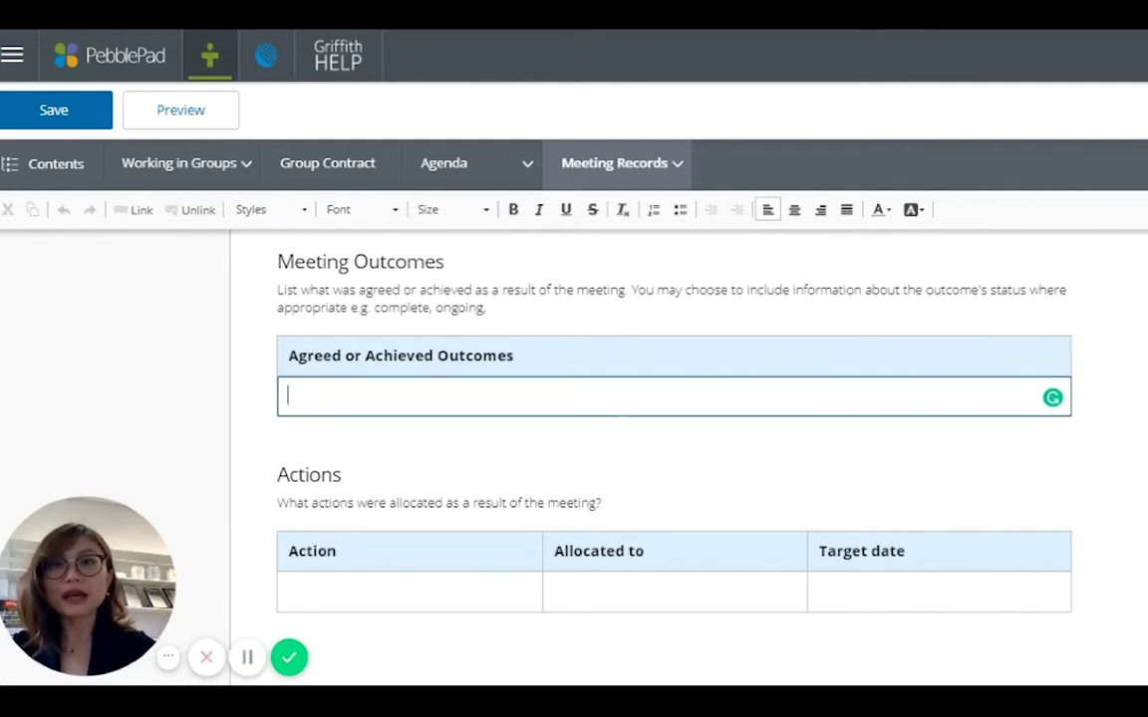
{"action": "scroll", "coordinate": [618, 433], "scroll_direction": "down", "scroll_amount": 2}
Fill through the Action, Allocated to and Target date cells so a second Actions row appears
{"action": "left_click", "coordinate": [409, 383]}
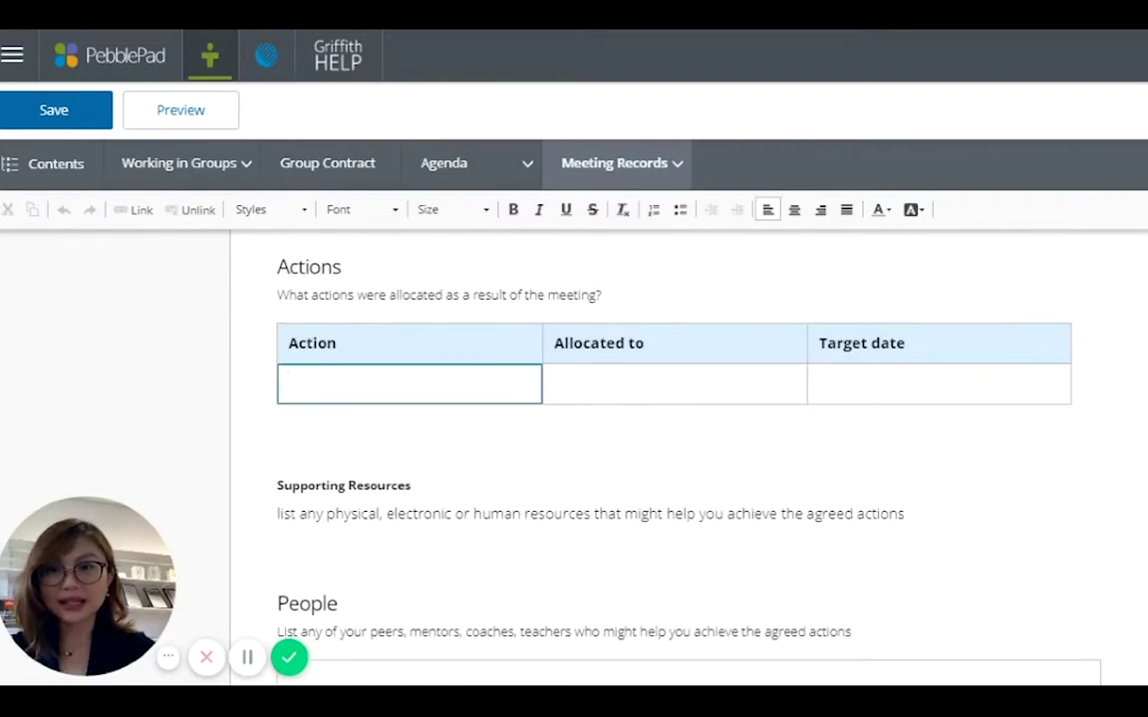
{"action": "scroll", "coordinate": [658, 399], "scroll_direction": "up", "scroll_amount": 1}
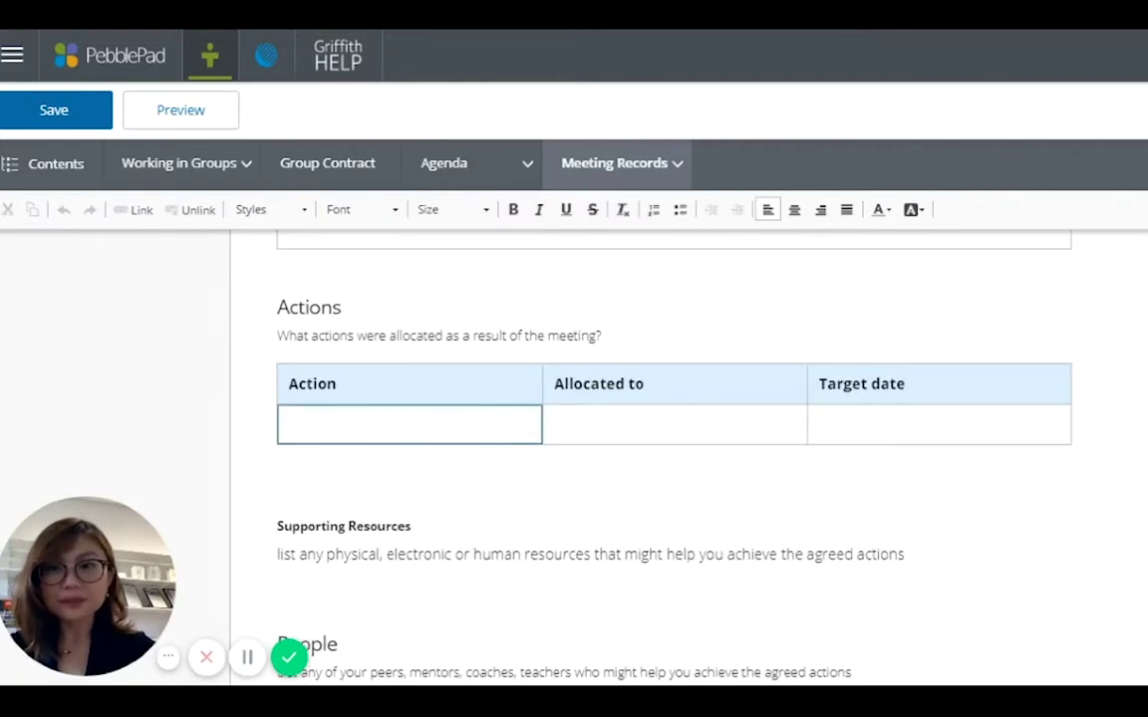
{"action": "left_click", "coordinate": [675, 424]}
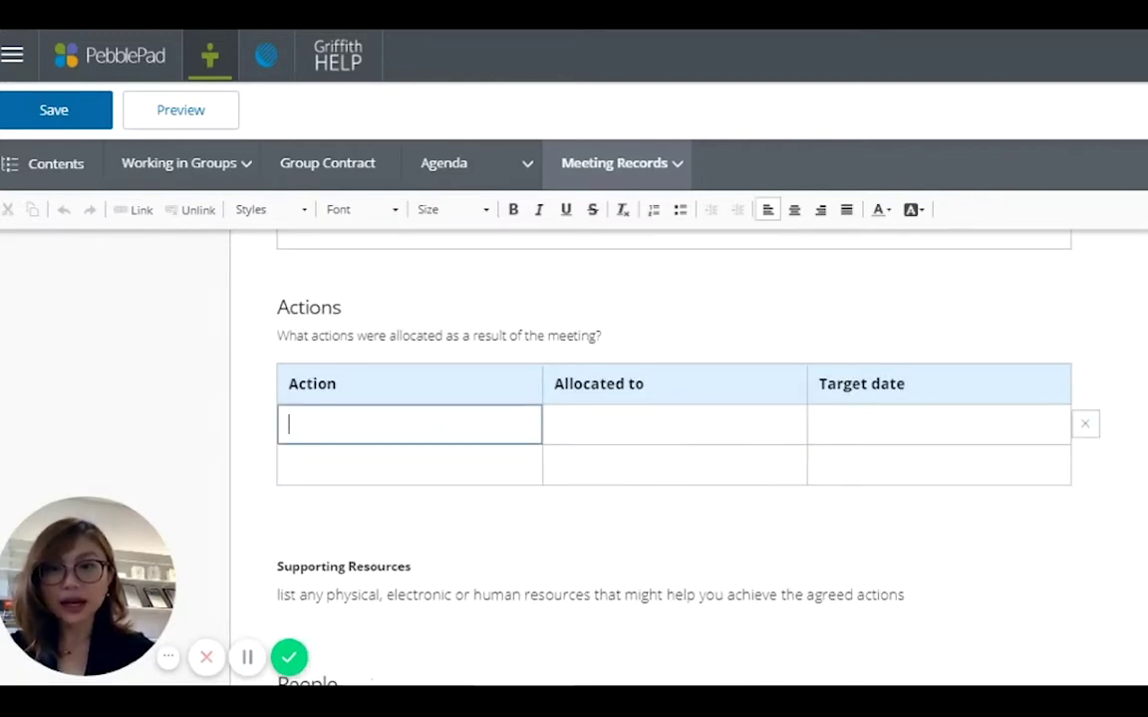
{"action": "left_click", "coordinate": [817, 424]}
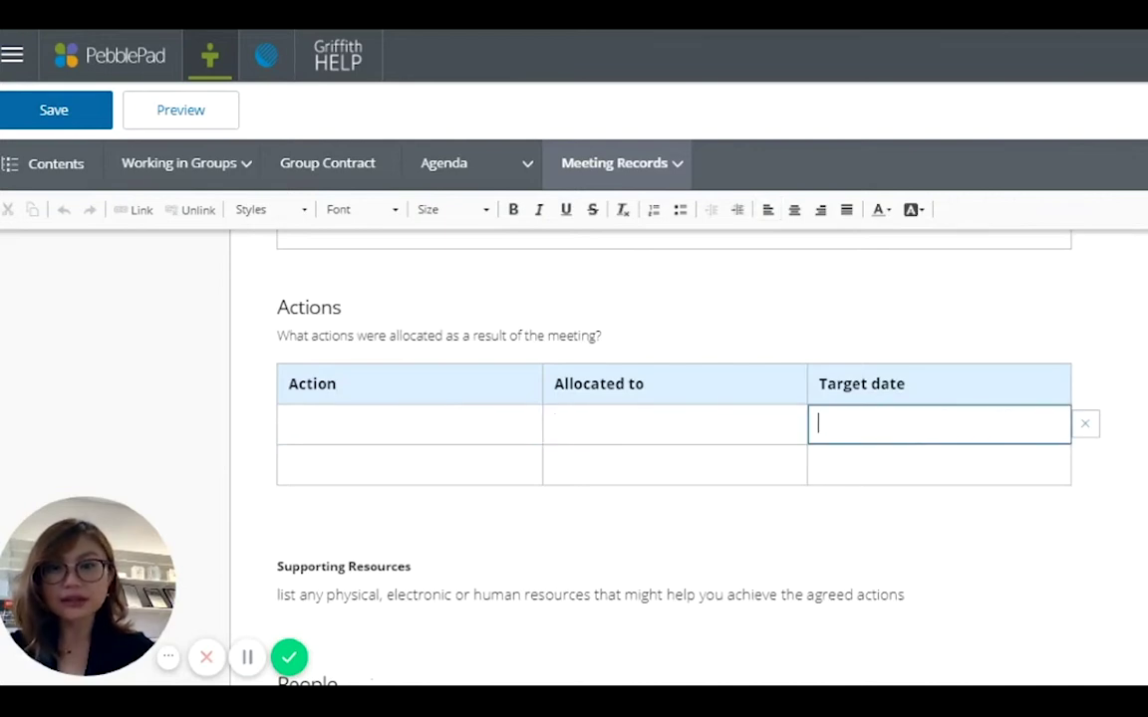
{"action": "scroll", "coordinate": [688, 449], "scroll_direction": "down", "scroll_amount": 3}
{"action": "scroll", "coordinate": [512, 420], "scroll_direction": "down", "scroll_amount": 4}
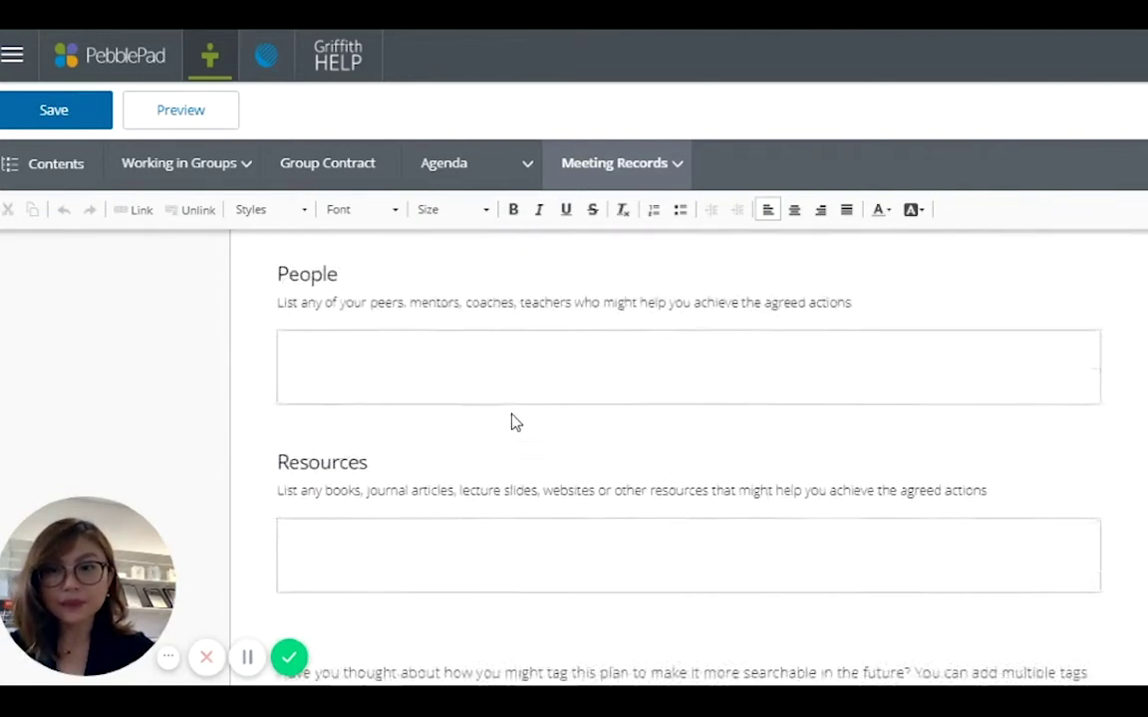
{"action": "left_click", "coordinate": [199, 167]}
{"action": "left_click", "coordinate": [614, 163]}
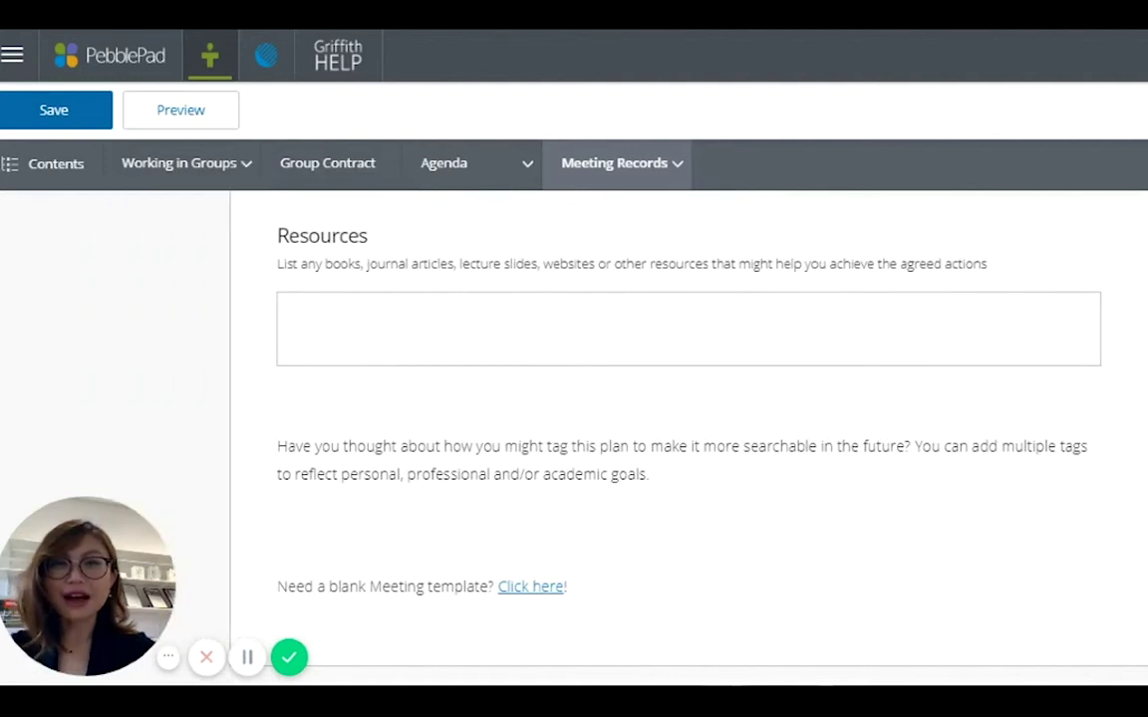